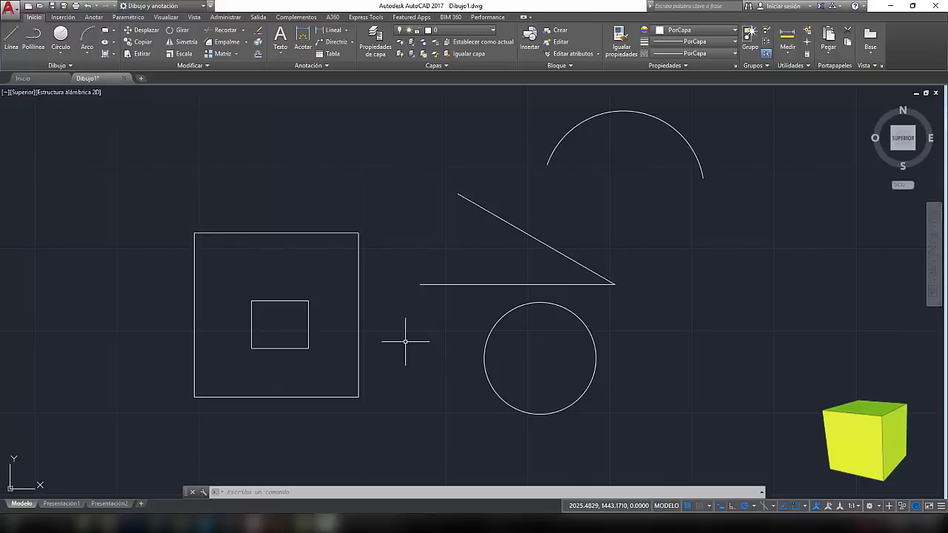
Measure the length of the outer square's right side with the DIST command and review the full result in the command history.
{"action": "left_click", "coordinate": [406, 341]}
{"action": "key", "text": "Escape"}
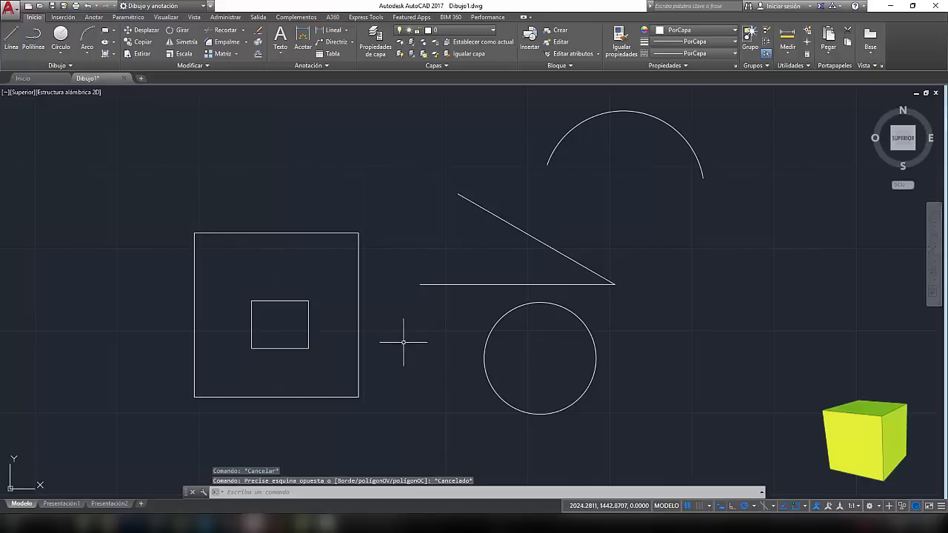
{"action": "type", "text": "Di"}
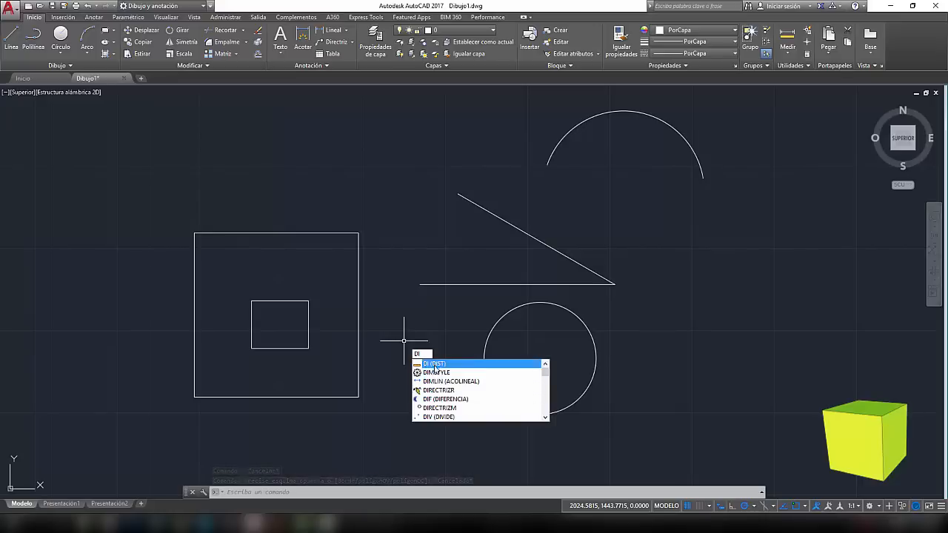
{"action": "left_click", "coordinate": [433, 364]}
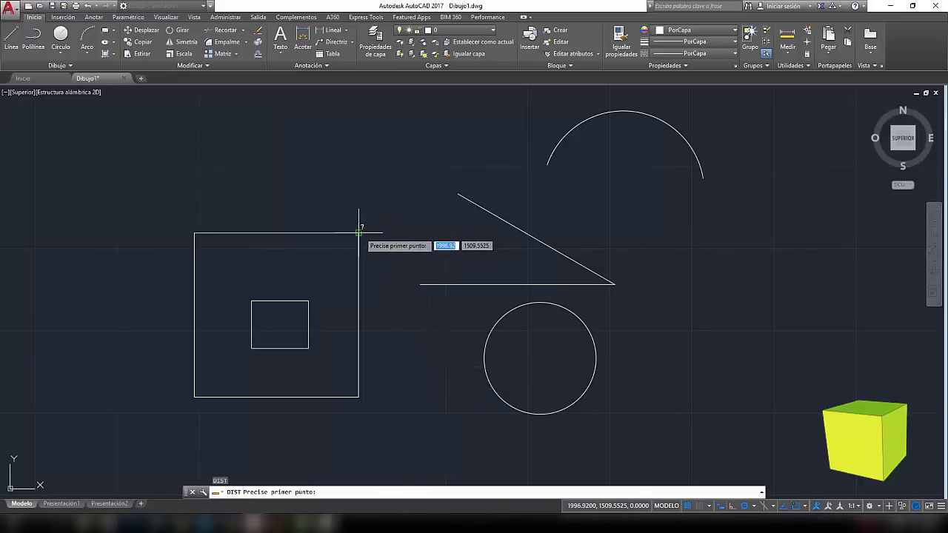
{"action": "left_click", "coordinate": [359, 232]}
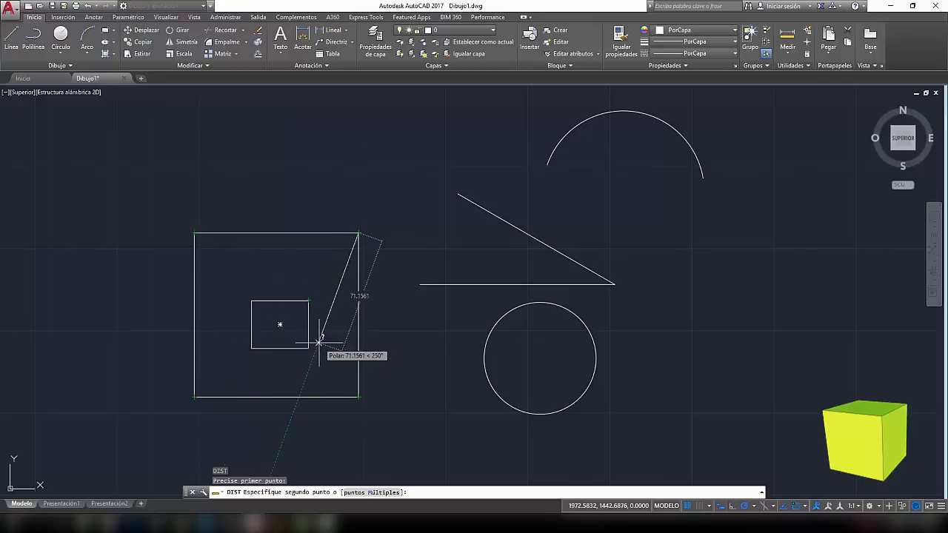
{"action": "left_click", "coordinate": [358, 395]}
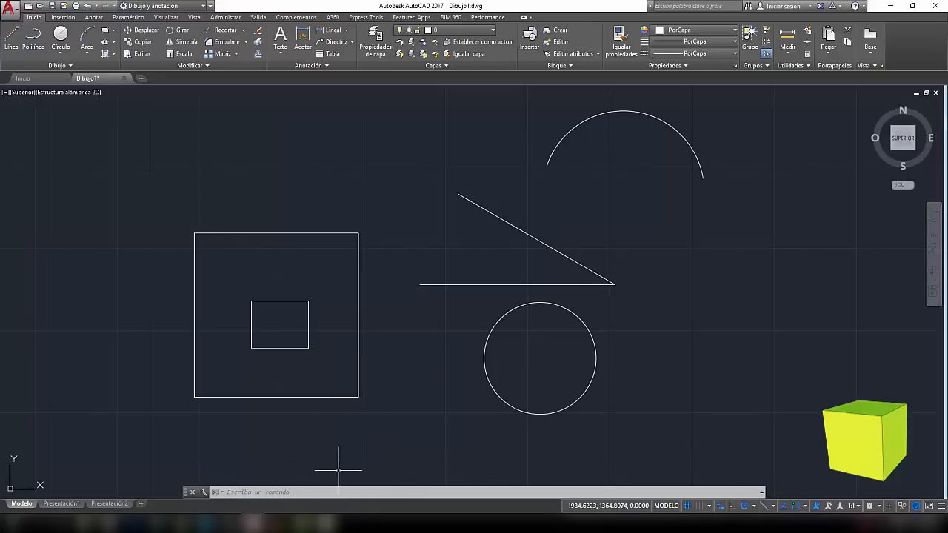
{"action": "key", "text": "F2"}
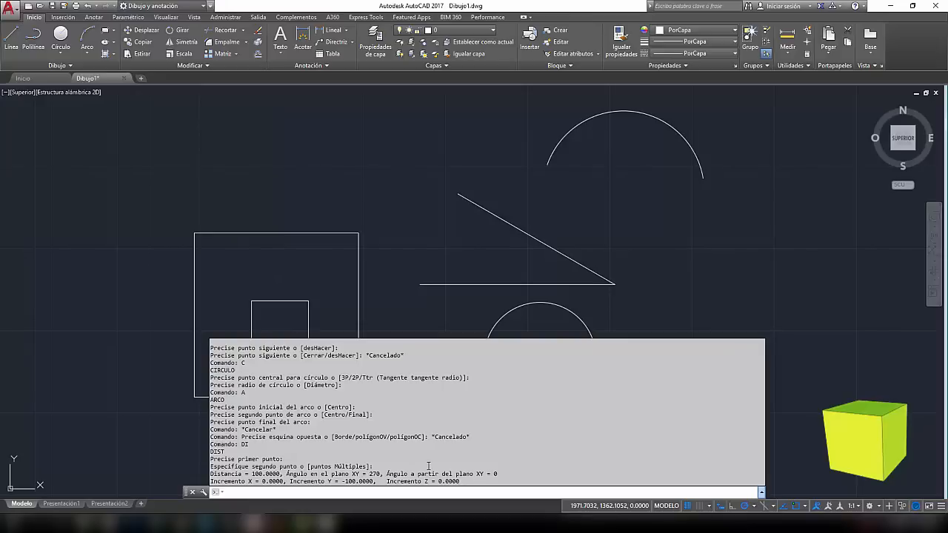
{"action": "key", "text": "F2"}
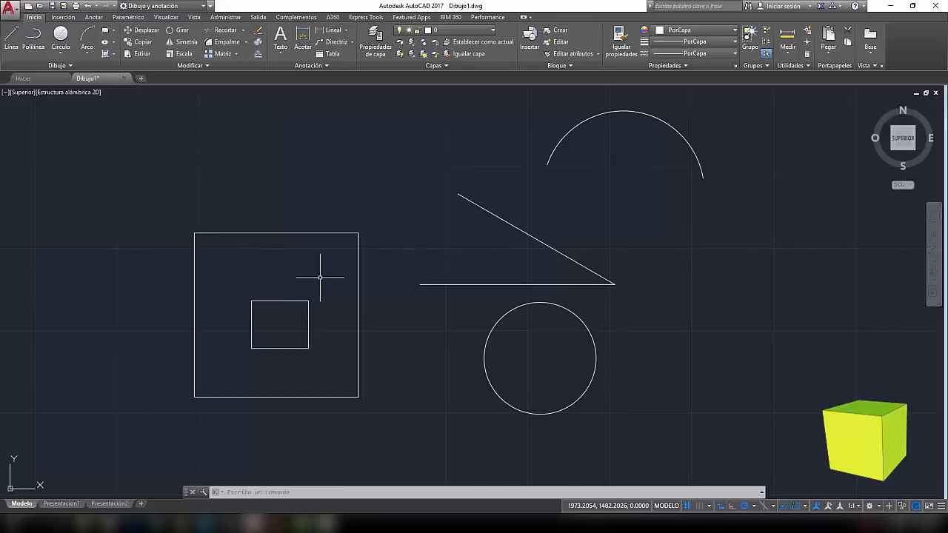
{"action": "mouse_move", "coordinate": [338, 264]}
{"action": "middle_mouse_down"}
{"action": "mouse_move", "coordinate": [362, 266]}
{"action": "mouse_move", "coordinate": [351, 269]}
{"action": "middle_mouse_up"}
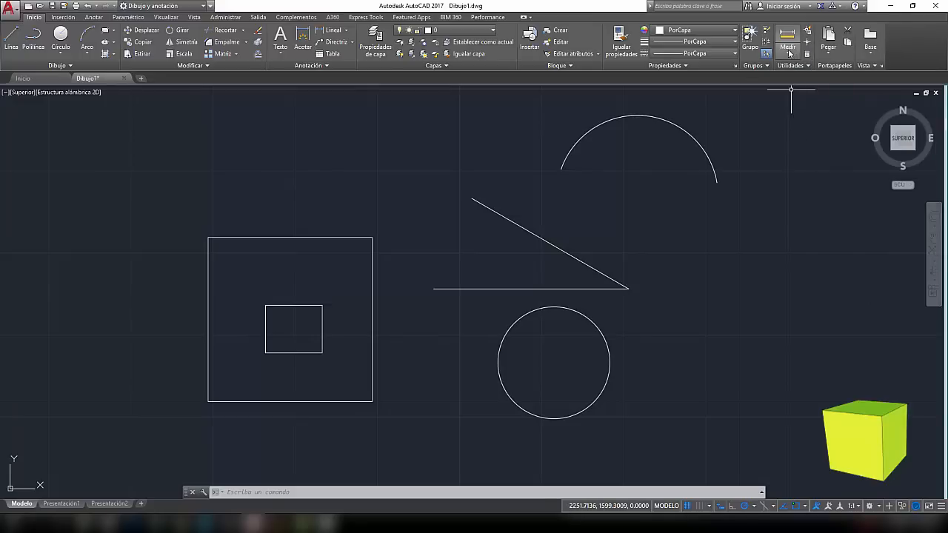
{"action": "left_click", "coordinate": [789, 54]}
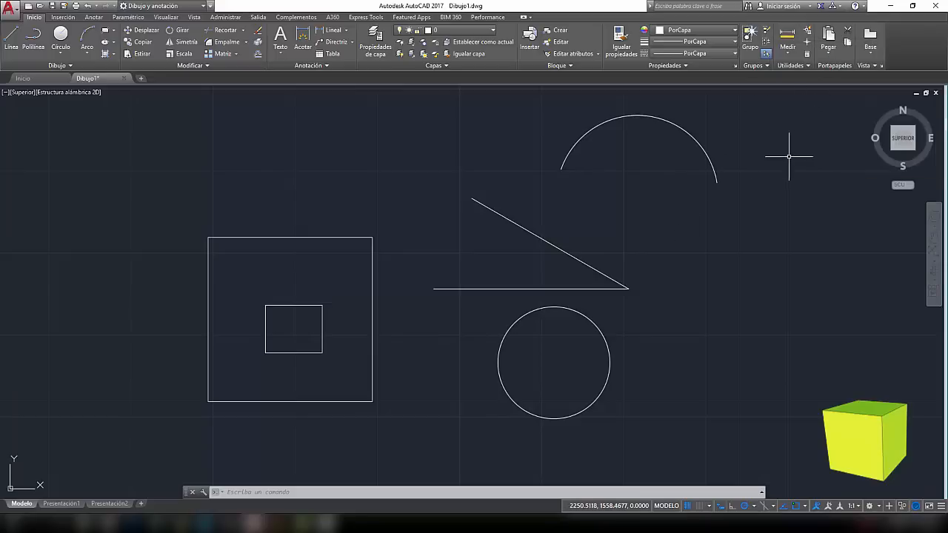
{"action": "left_click", "coordinate": [790, 55]}
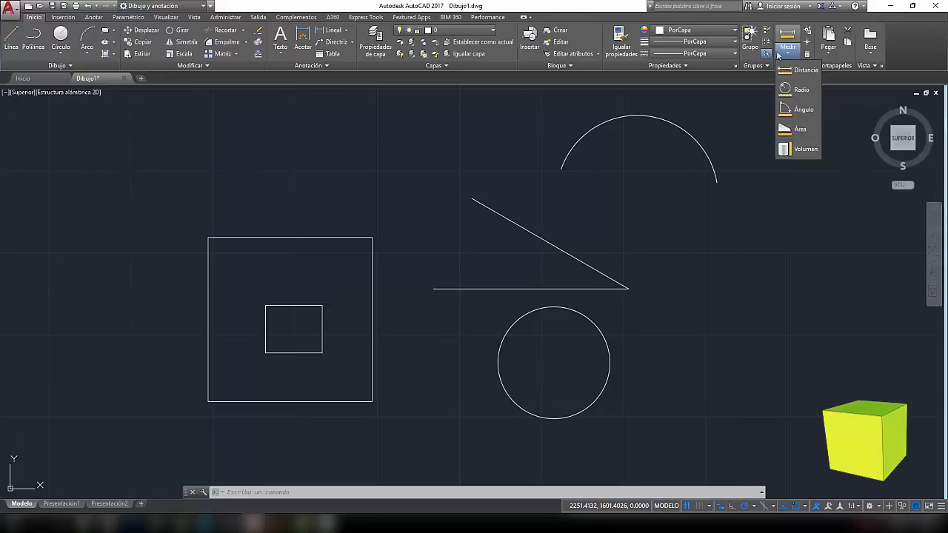
{"action": "left_click", "coordinate": [571, 205]}
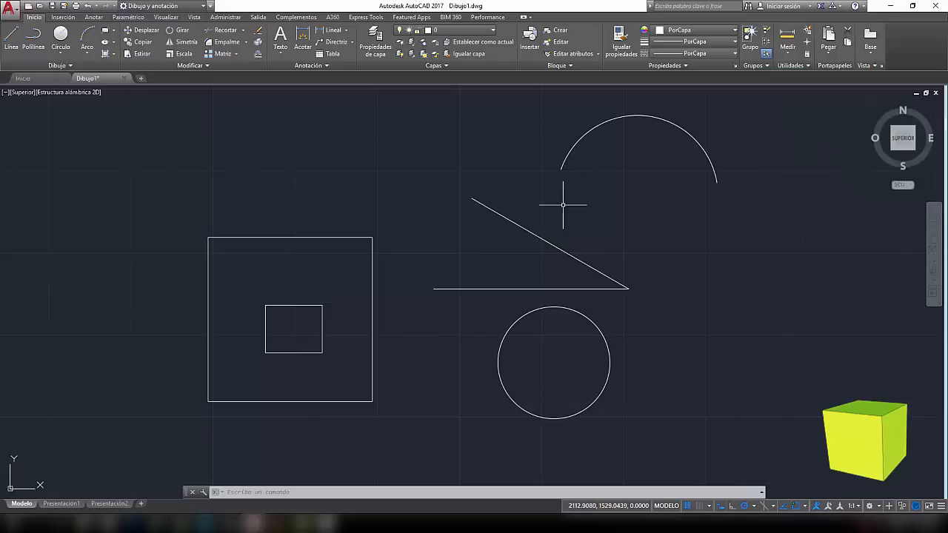
Measure the circle's radius using the MEDIRGEOM command with the Radio option.
{"action": "type", "text": "m"}
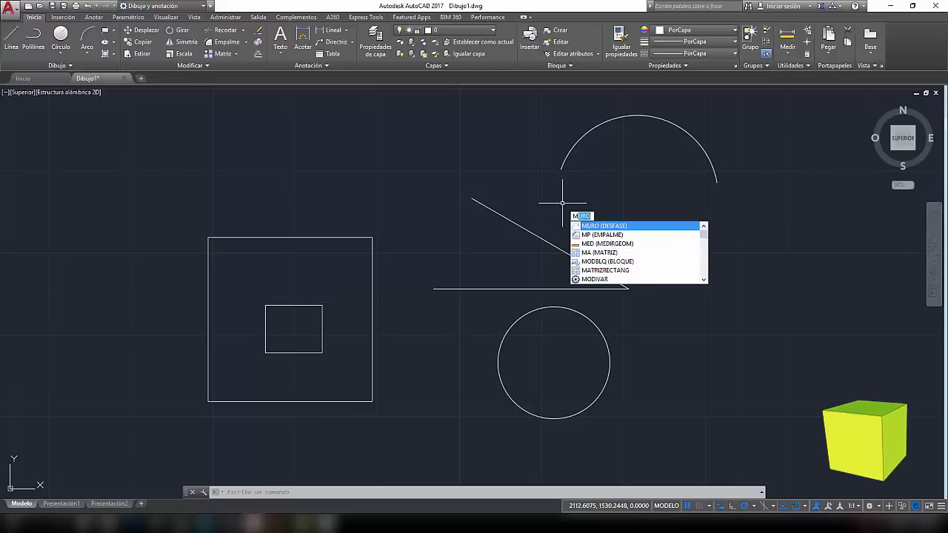
{"action": "type", "text": "ed"}
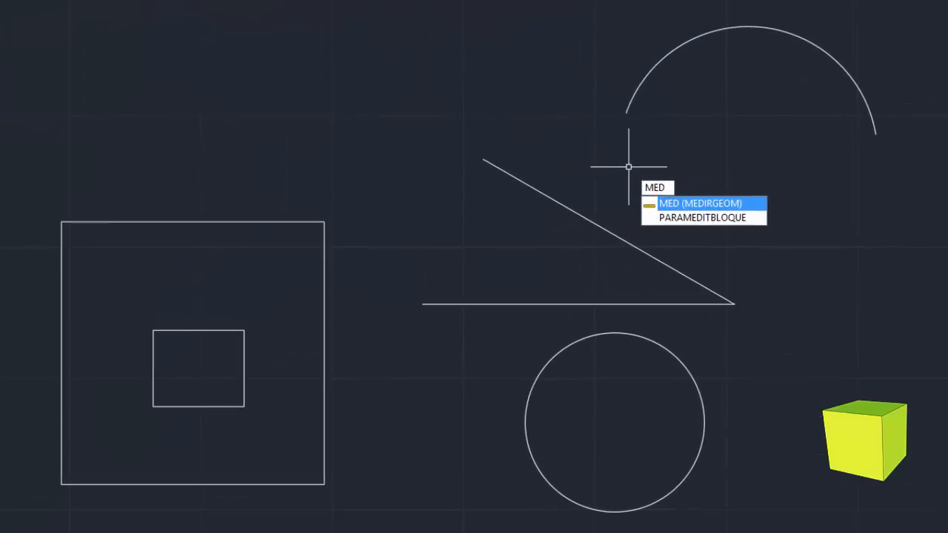
{"action": "left_click", "coordinate": [701, 204]}
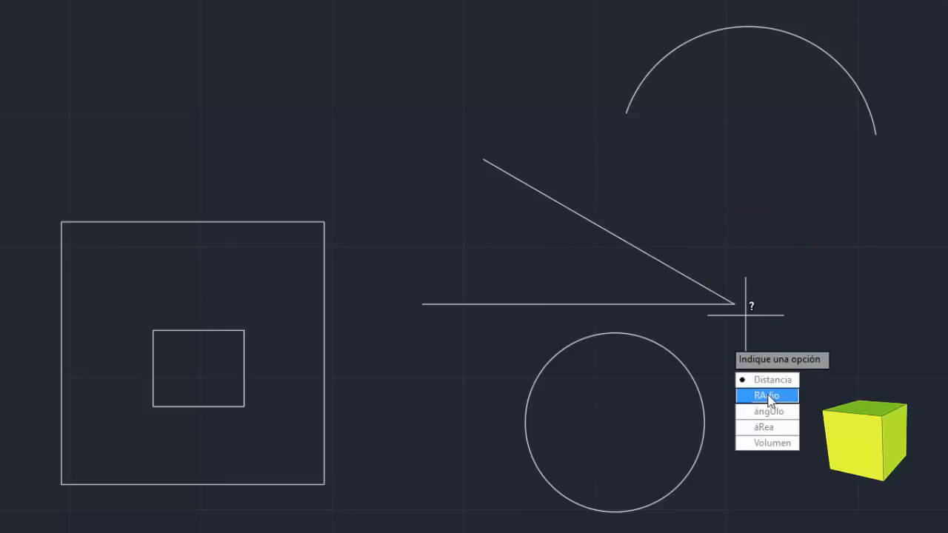
{"action": "left_click", "coordinate": [771, 397]}
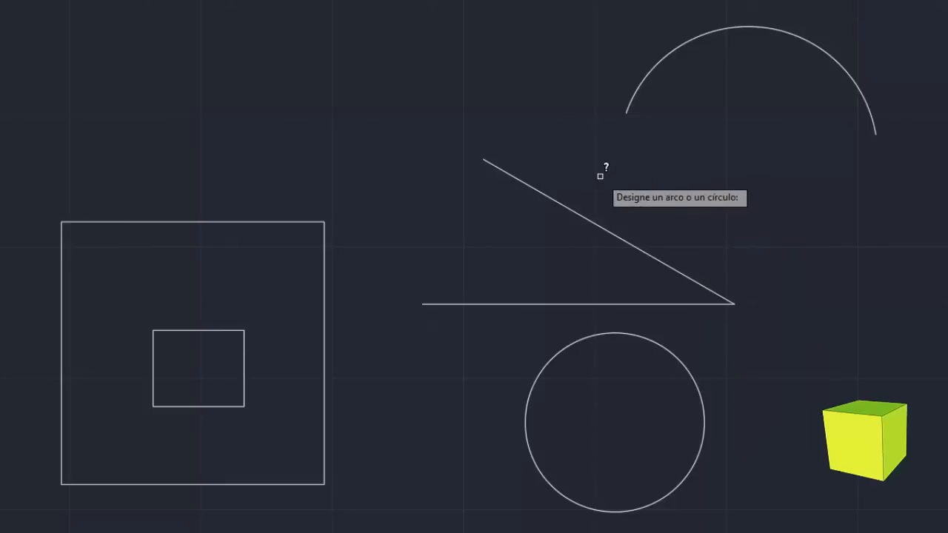
{"action": "left_click", "coordinate": [671, 351]}
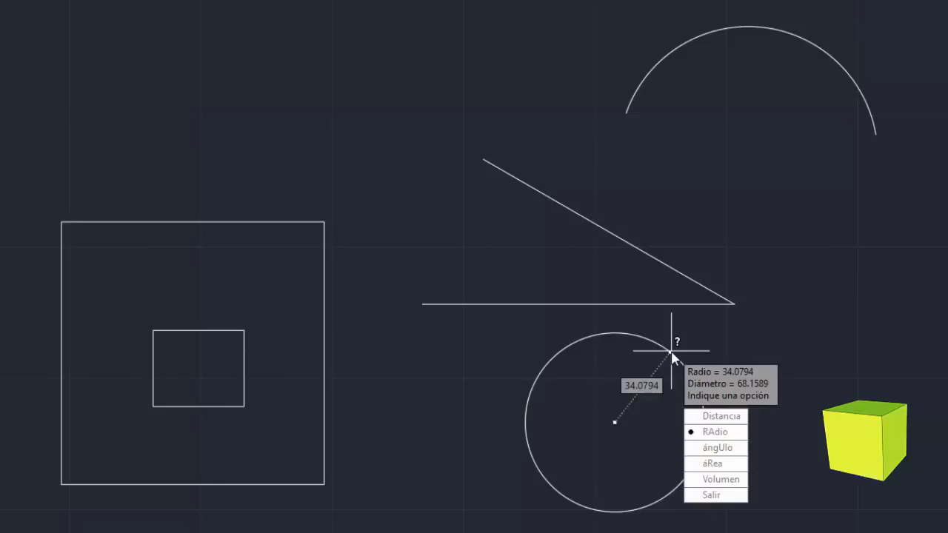
Measure the angle between the two converging lines and the angle between the outer square's top and right sides.
{"action": "left_click", "coordinate": [725, 449]}
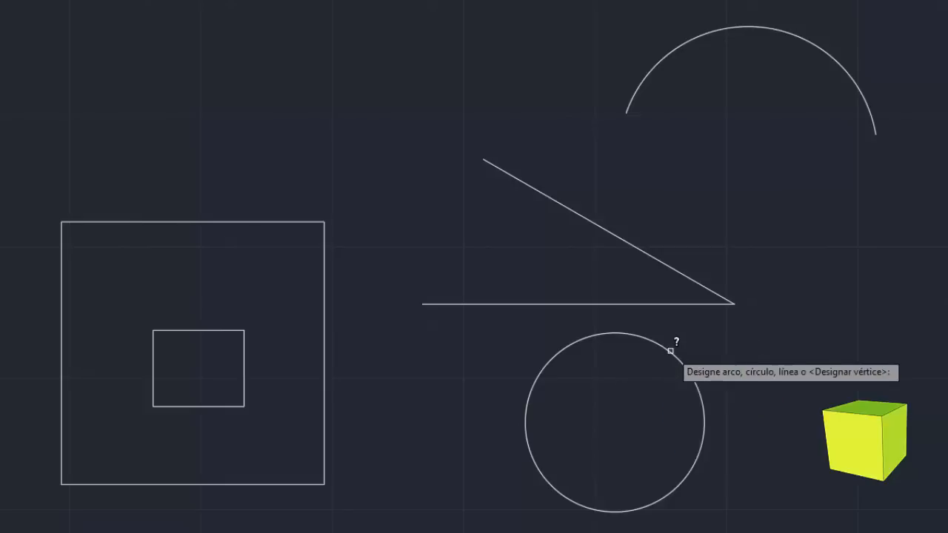
{"action": "left_click", "coordinate": [671, 304]}
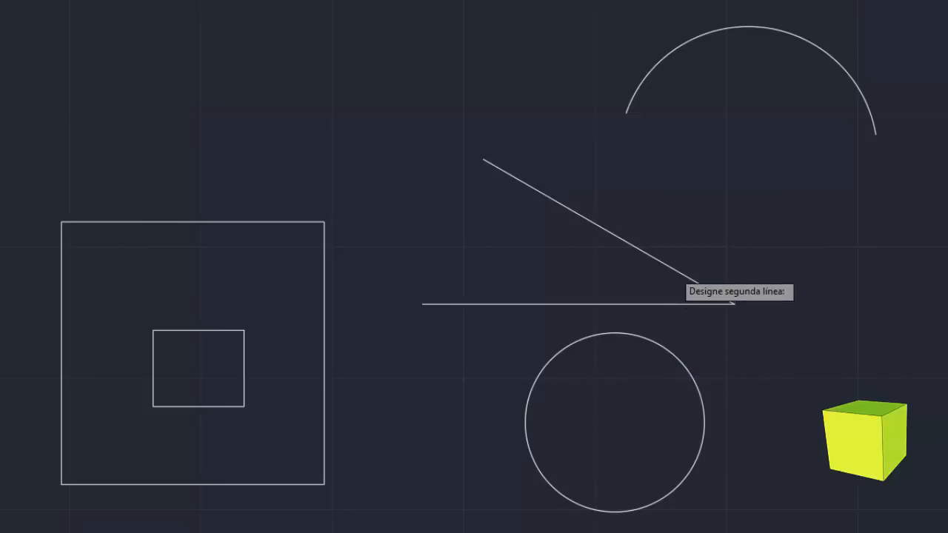
{"action": "left_click", "coordinate": [673, 269]}
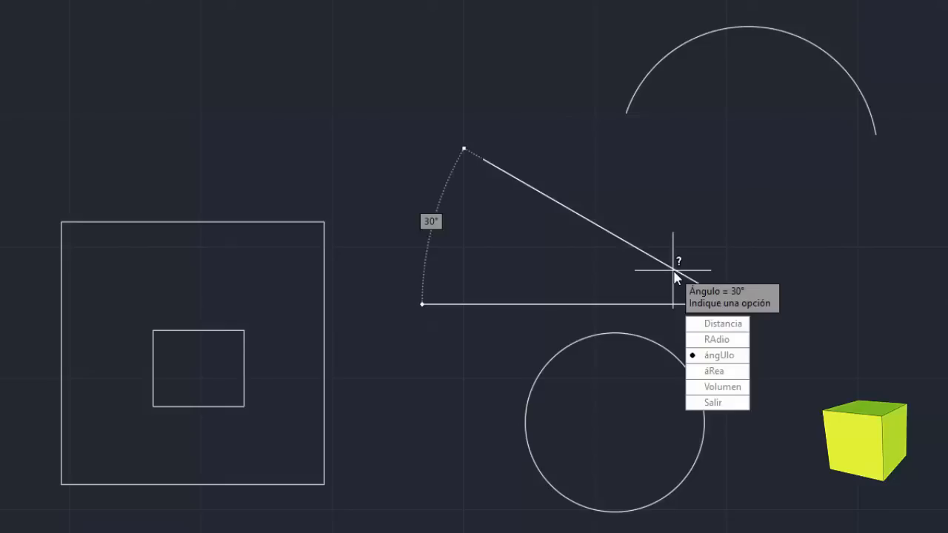
{"action": "left_click", "coordinate": [714, 356]}
{"action": "left_click", "coordinate": [301, 221]}
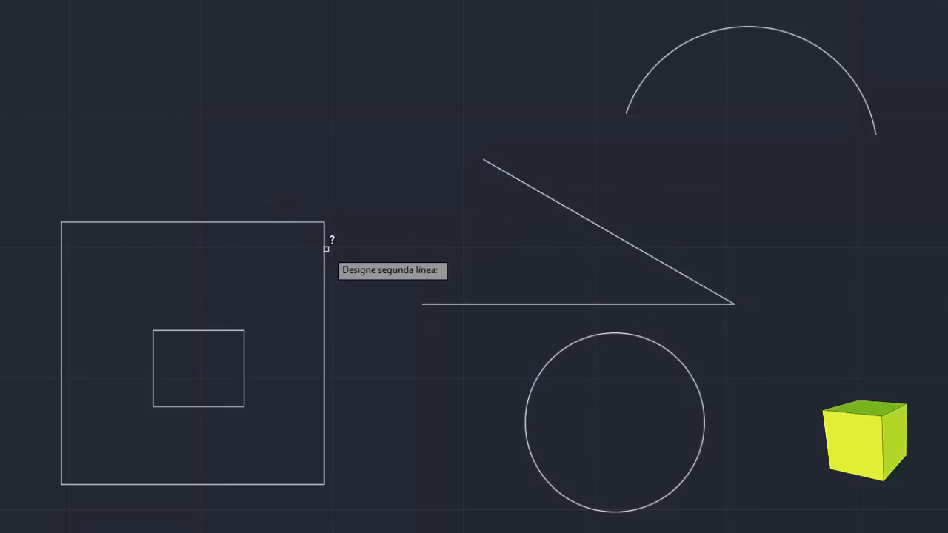
{"action": "left_click", "coordinate": [323, 246]}
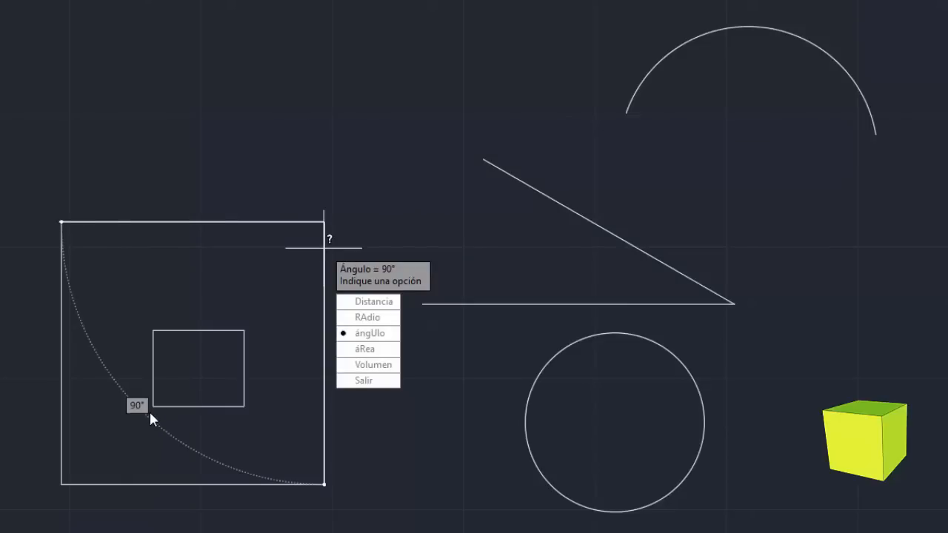
Measure the arc's radius and the distance between the two upper corners of the outer square.
{"action": "left_click", "coordinate": [368, 317]}
{"action": "left_click", "coordinate": [743, 27]}
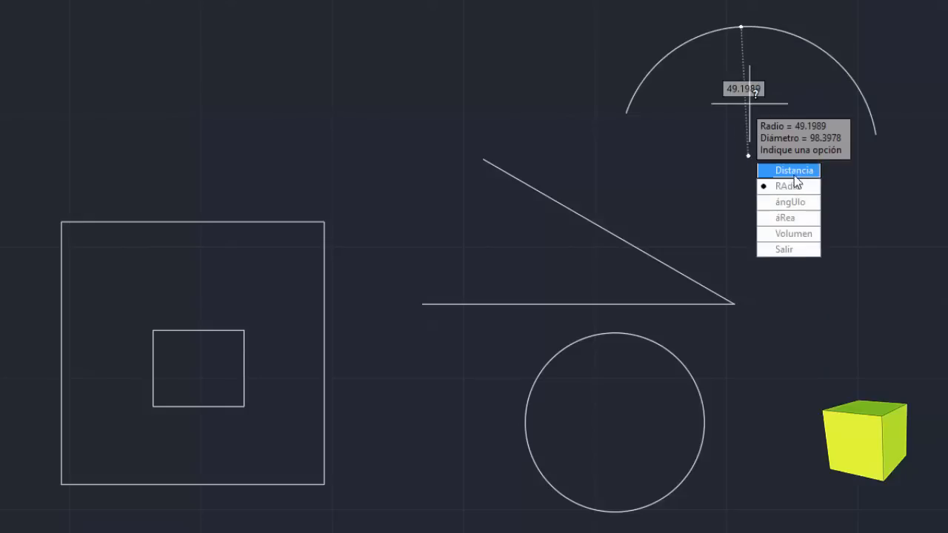
{"action": "left_click", "coordinate": [793, 176]}
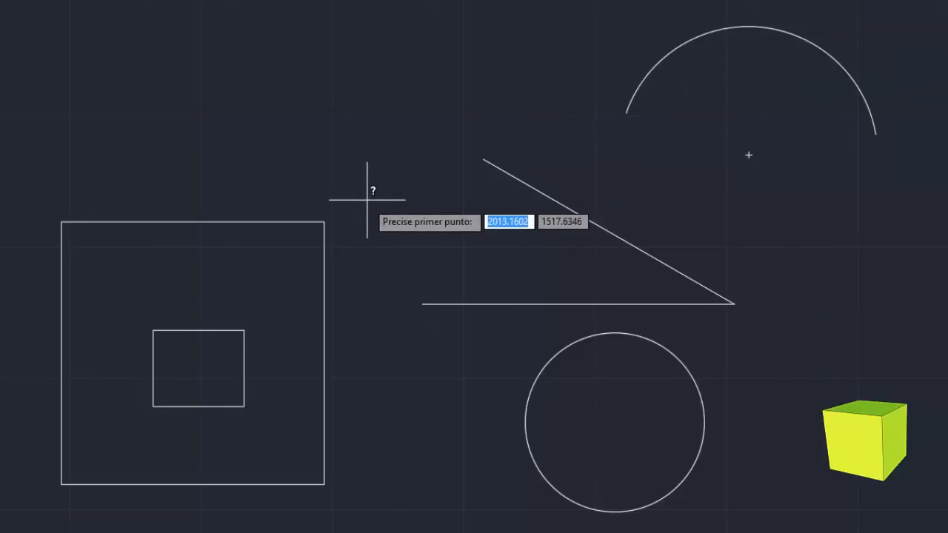
{"action": "left_click", "coordinate": [324, 222]}
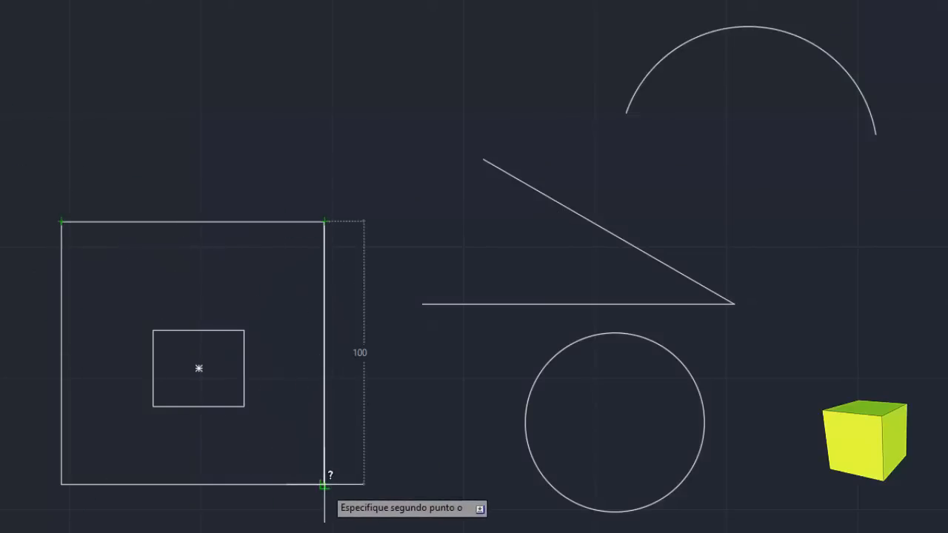
{"action": "left_click", "coordinate": [61, 221]}
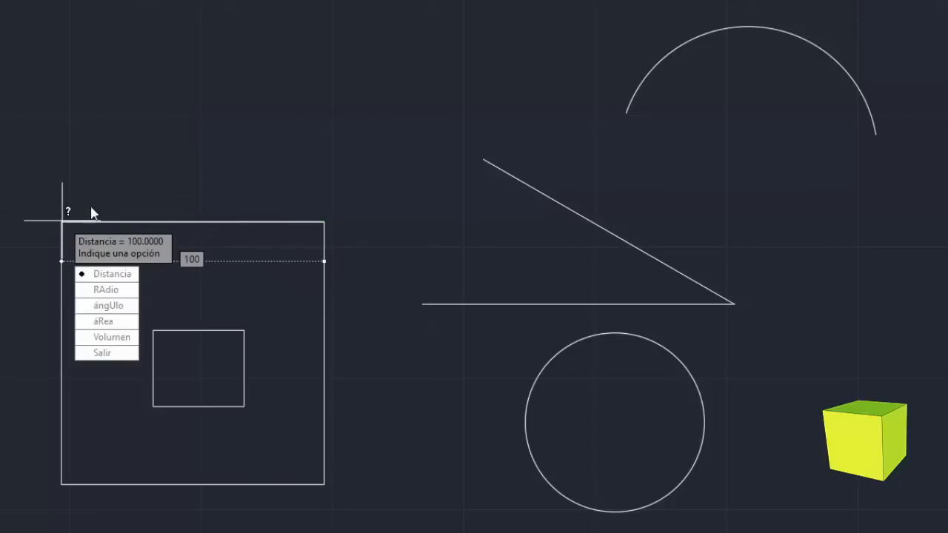
Measure the outer square's perimeter as a multiple-point distance, going clockwise from its upper-left corner through every corner back to the start.
{"action": "left_click", "coordinate": [113, 275]}
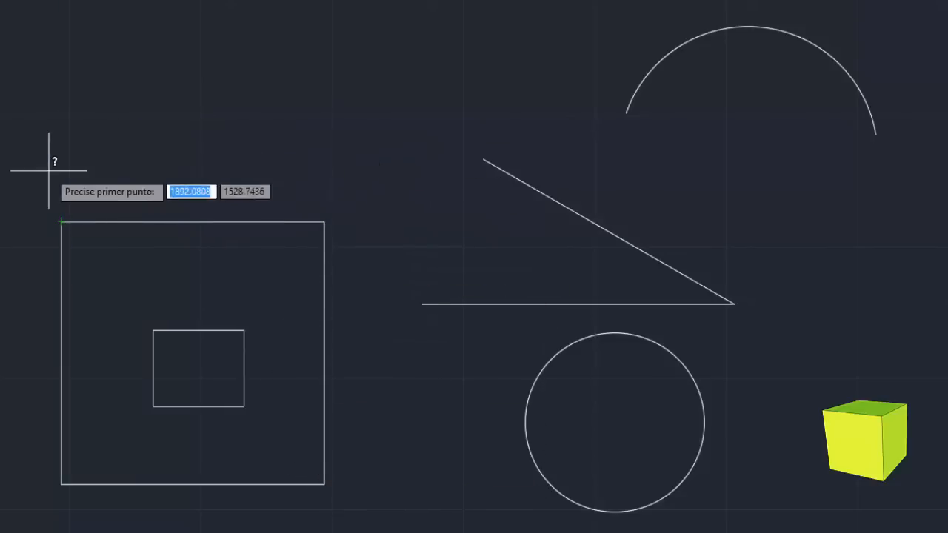
{"action": "left_click", "coordinate": [61, 219]}
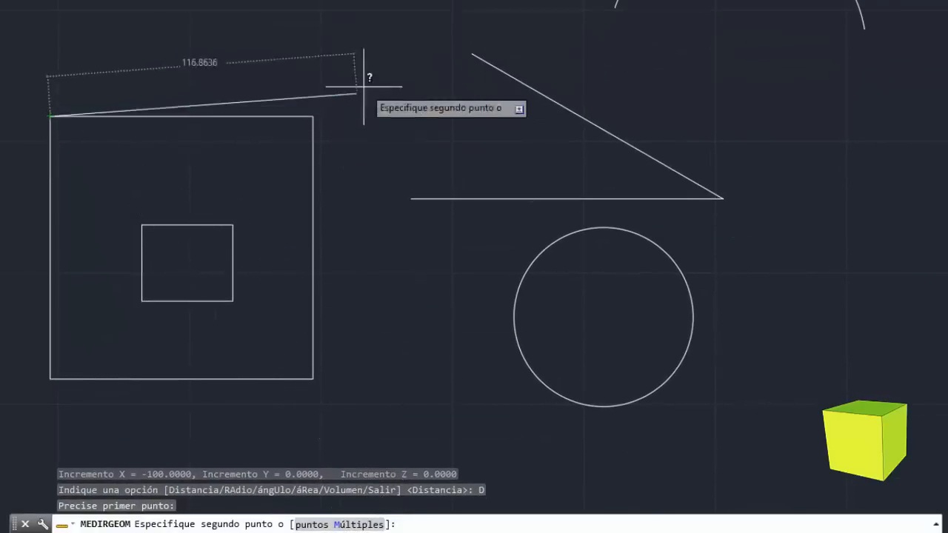
{"action": "type", "text": "m"}
{"action": "key", "text": "Return"}
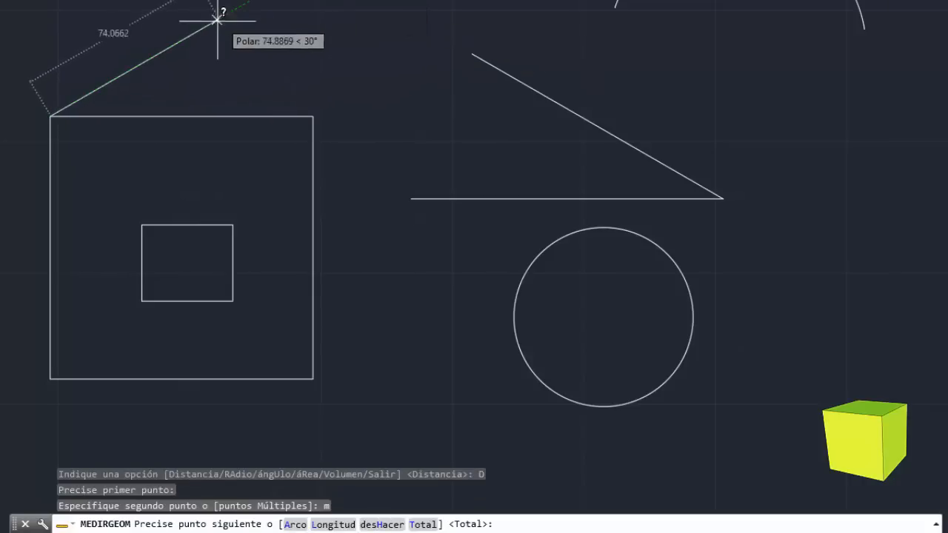
{"action": "left_click", "coordinate": [313, 117]}
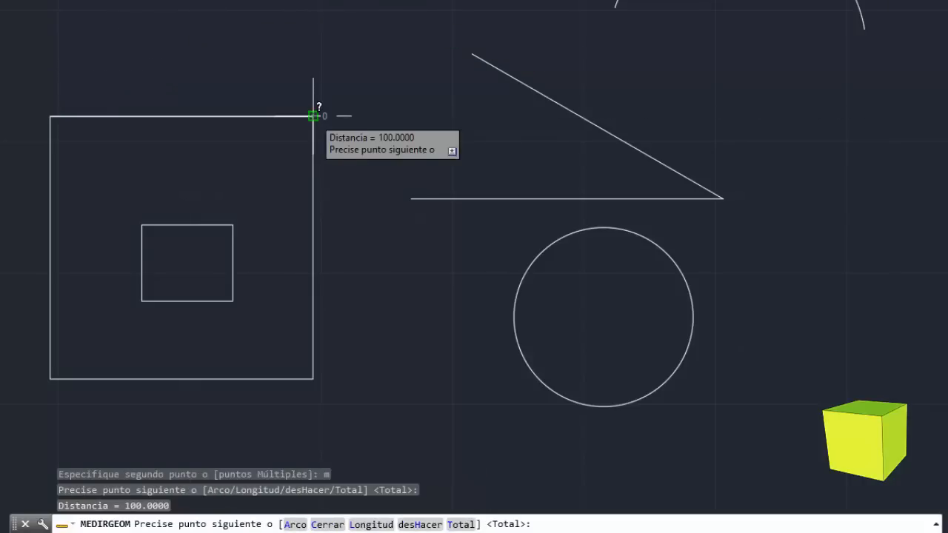
{"action": "left_click", "coordinate": [313, 380]}
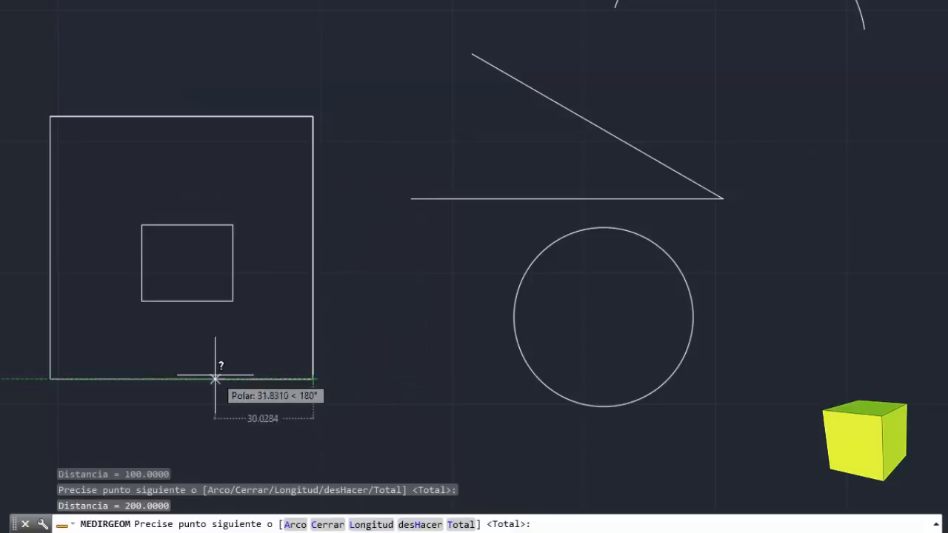
{"action": "left_click", "coordinate": [50, 379]}
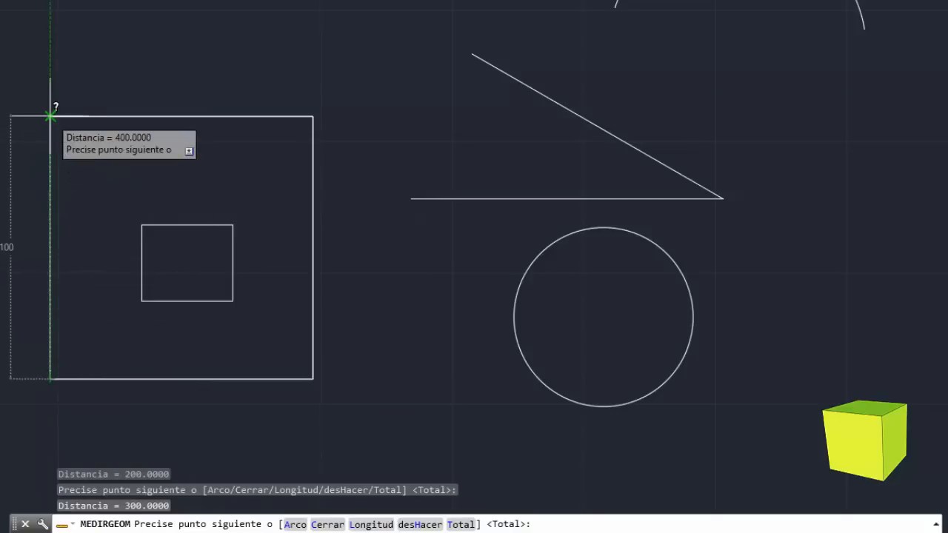
{"action": "left_click", "coordinate": [49, 116]}
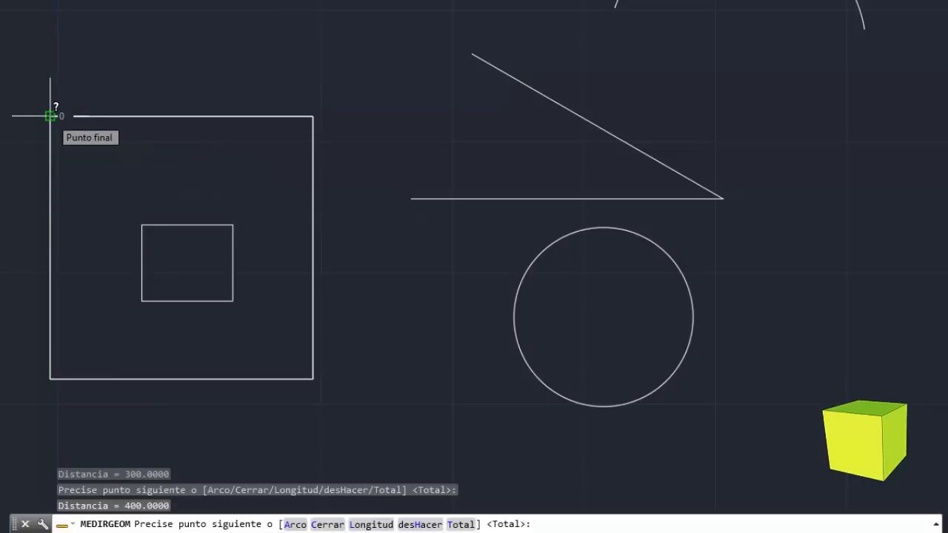
{"action": "key", "text": "Return"}
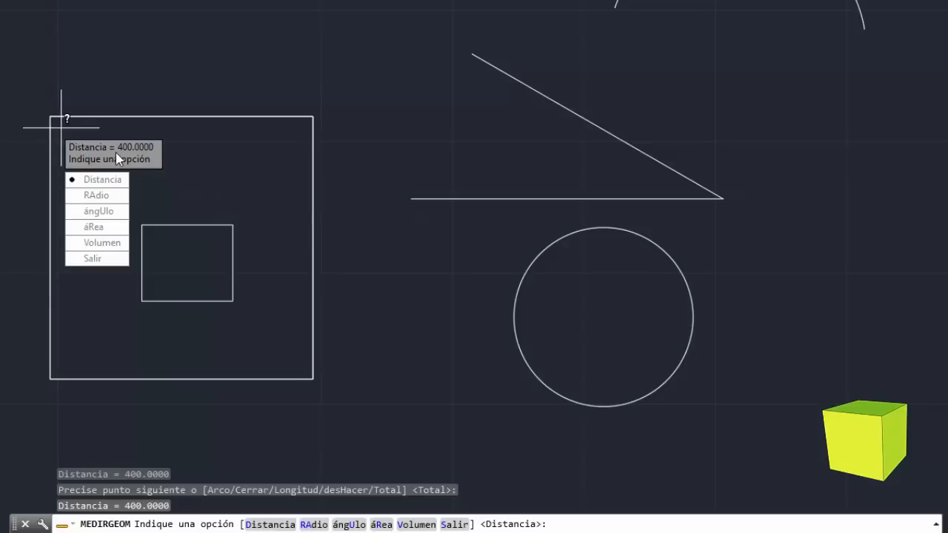
Measure the combined length of the two converging lines as a multiple-point distance, from the sloped line's upper end through the vertex.
{"action": "left_click", "coordinate": [92, 182]}
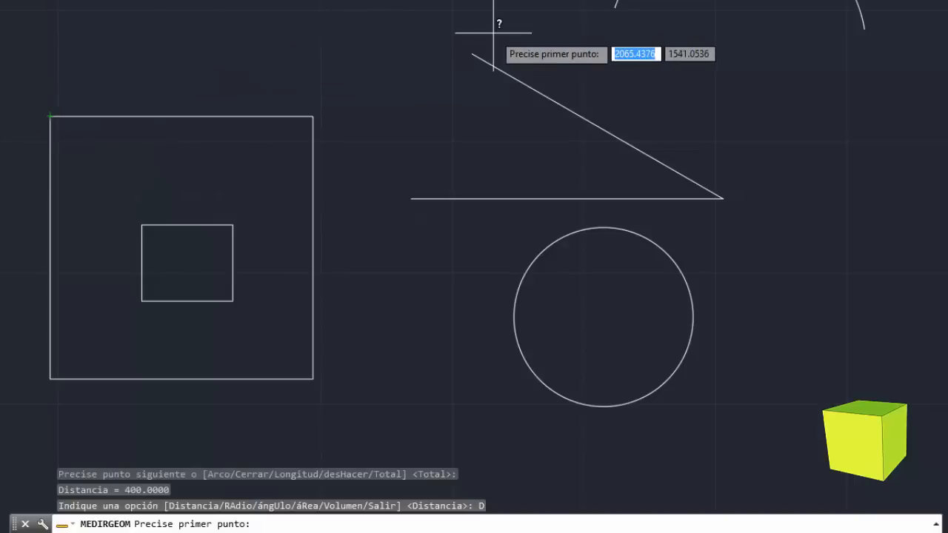
{"action": "left_click", "coordinate": [472, 54]}
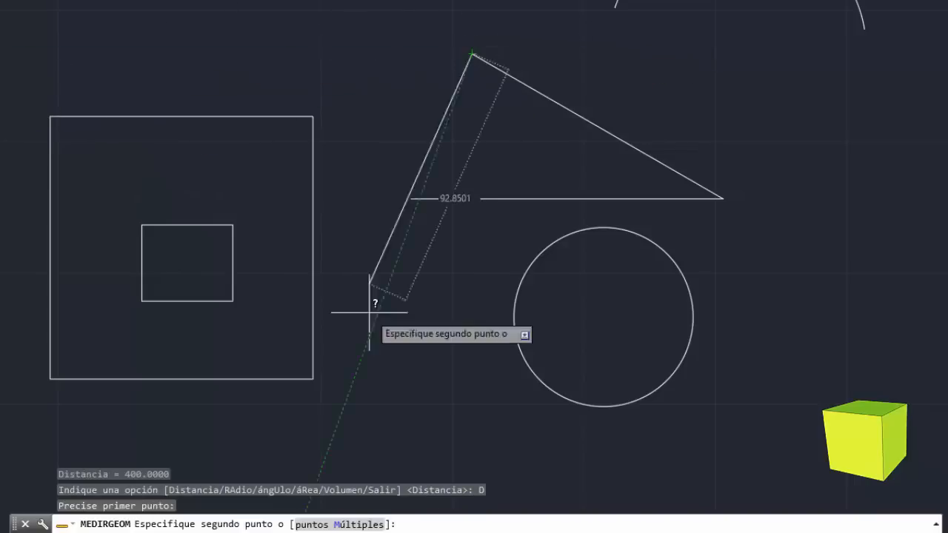
{"action": "left_click", "coordinate": [363, 525]}
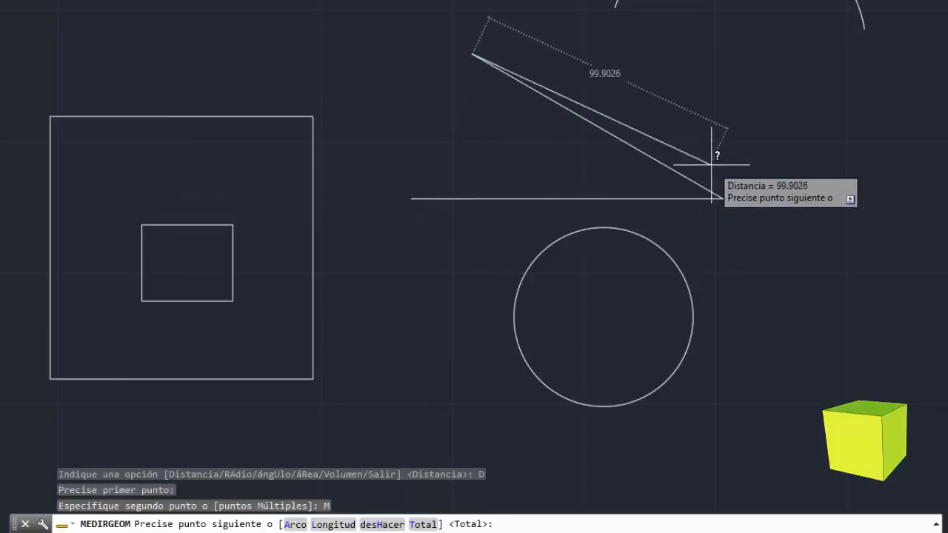
{"action": "left_click", "coordinate": [722, 199]}
{"action": "left_click", "coordinate": [411, 199]}
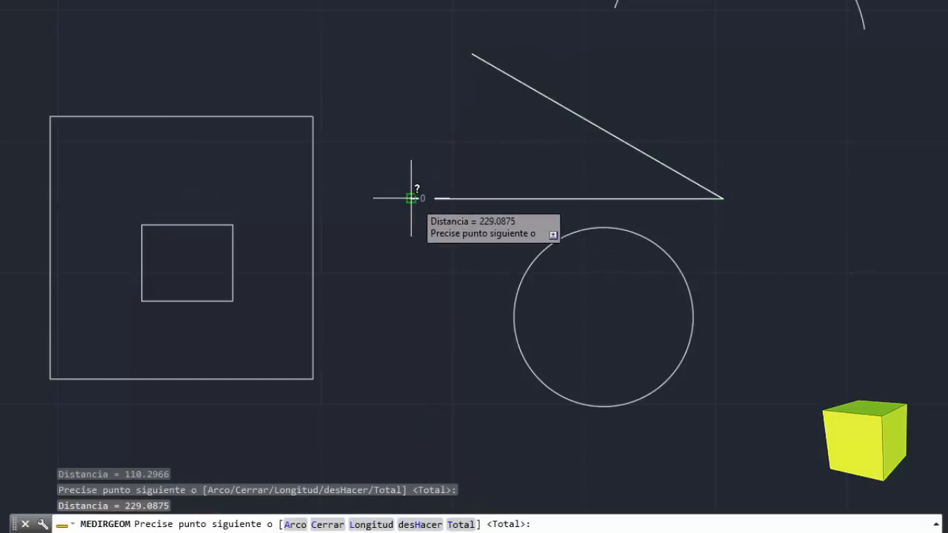
{"action": "key", "text": "Return"}
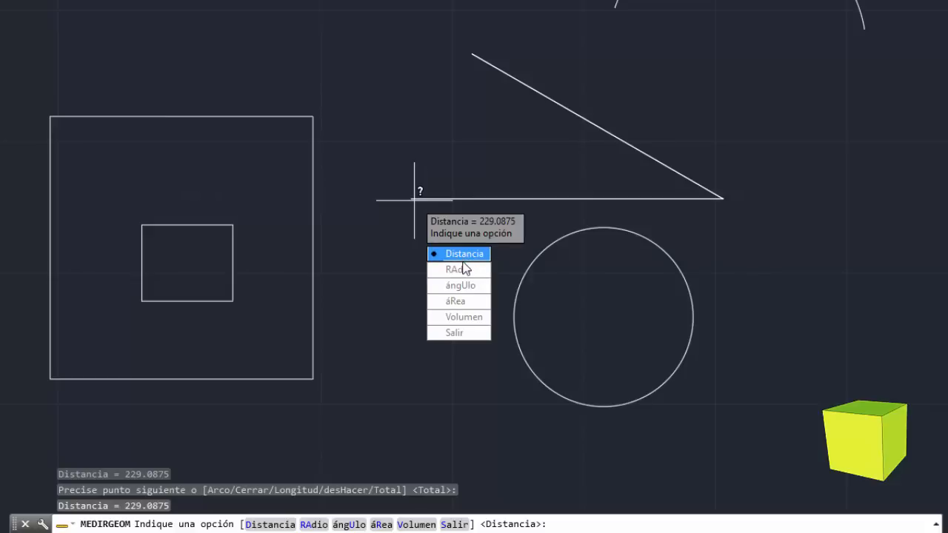
Measure the circle's area and circumference using the Área option with Objeto selection.
{"action": "left_click", "coordinate": [459, 303]}
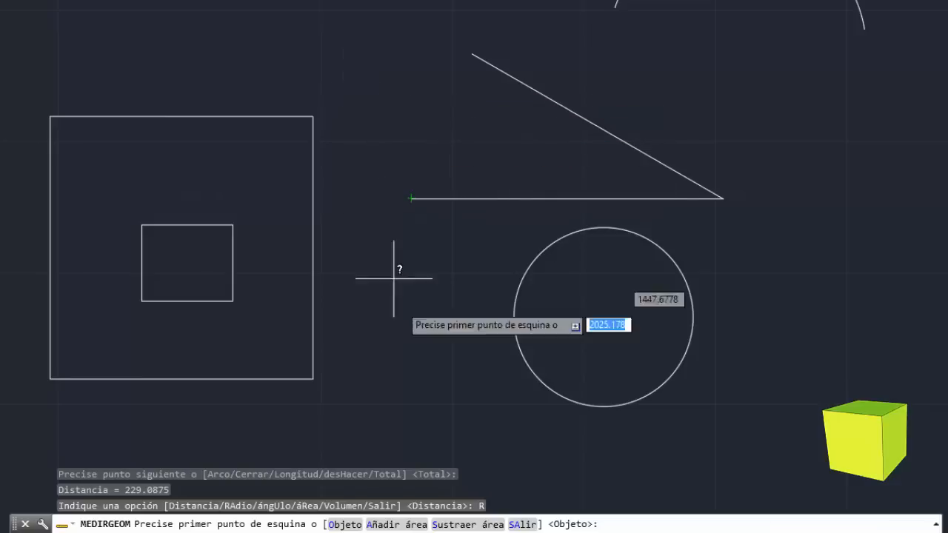
{"action": "left_click", "coordinate": [342, 526]}
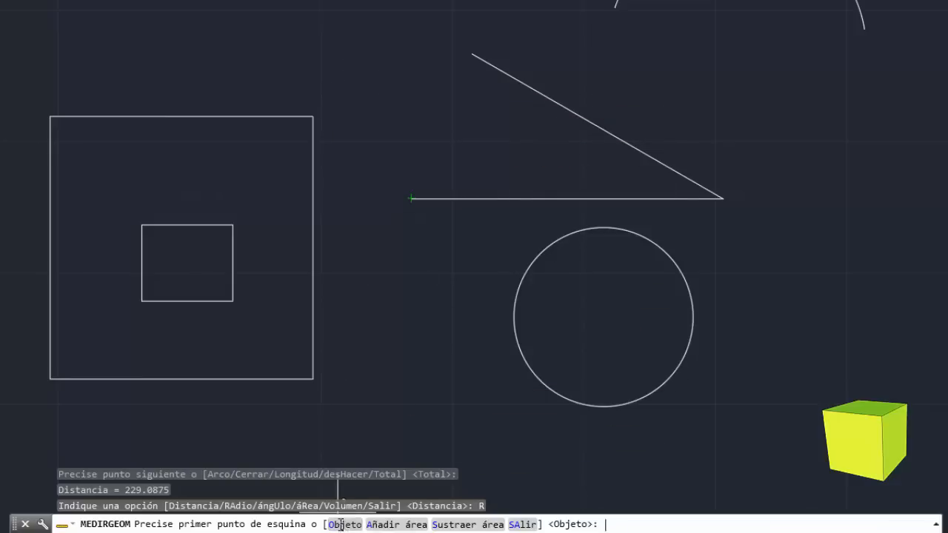
{"action": "left_click", "coordinate": [563, 238]}
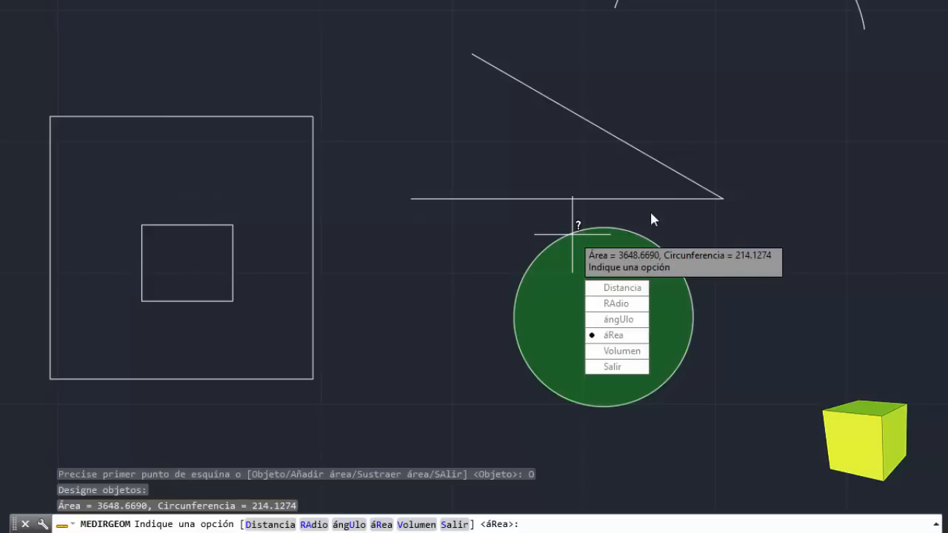
Measure the outer square's area by picking its four corners clockwise from the upper-left one.
{"action": "left_click", "coordinate": [615, 335]}
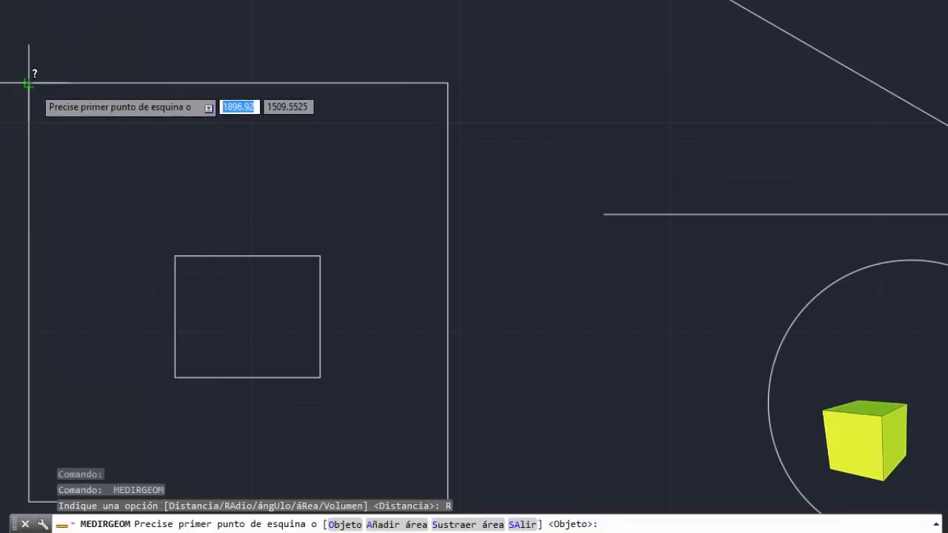
{"action": "scroll", "coordinate": [30, 83], "scroll_direction": "up", "scroll_amount": 4}
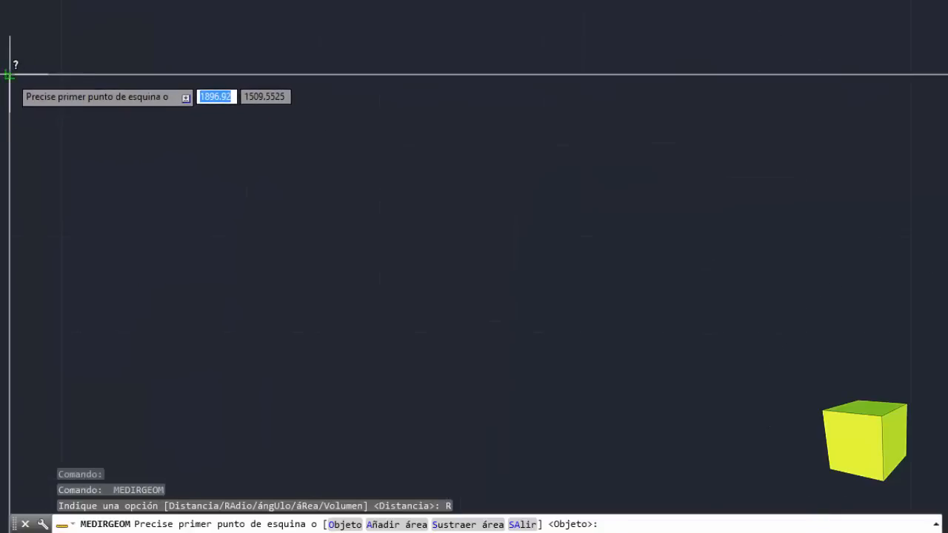
{"action": "left_click", "coordinate": [10, 74]}
{"action": "scroll", "coordinate": [30, 147], "scroll_direction": "down", "scroll_amount": 4}
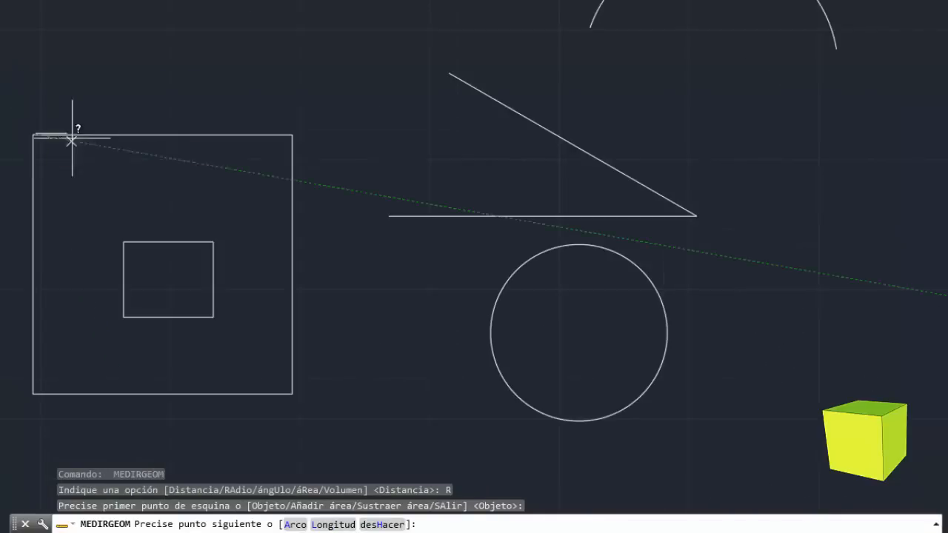
{"action": "left_click", "coordinate": [293, 134]}
{"action": "scroll", "coordinate": [292, 184], "scroll_direction": "up", "scroll_amount": 5}
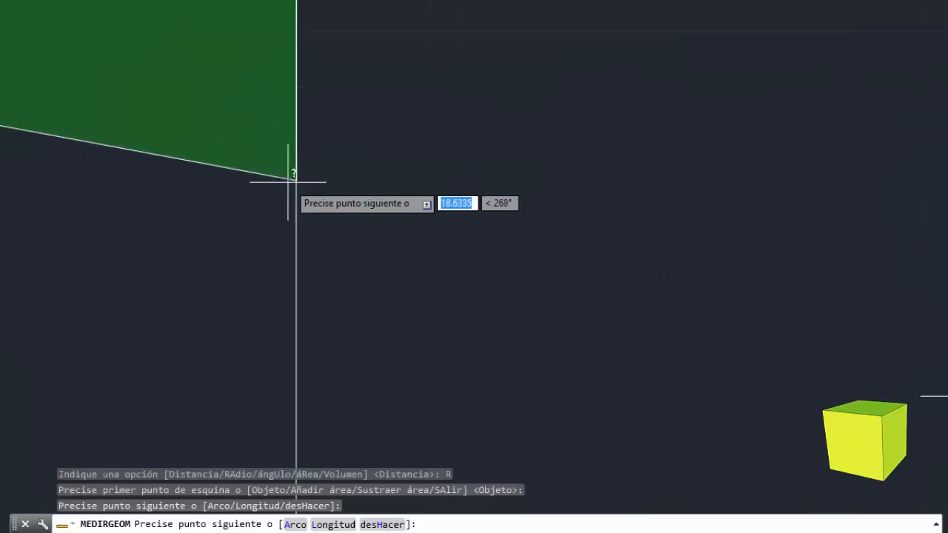
{"action": "scroll", "coordinate": [288, 181], "scroll_direction": "down", "scroll_amount": 6}
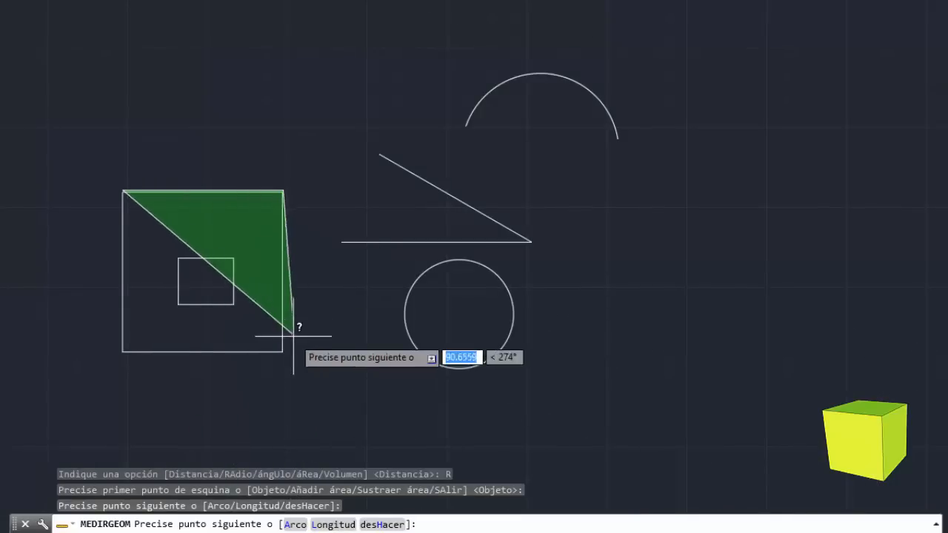
{"action": "left_click", "coordinate": [281, 351]}
{"action": "left_click", "coordinate": [124, 351]}
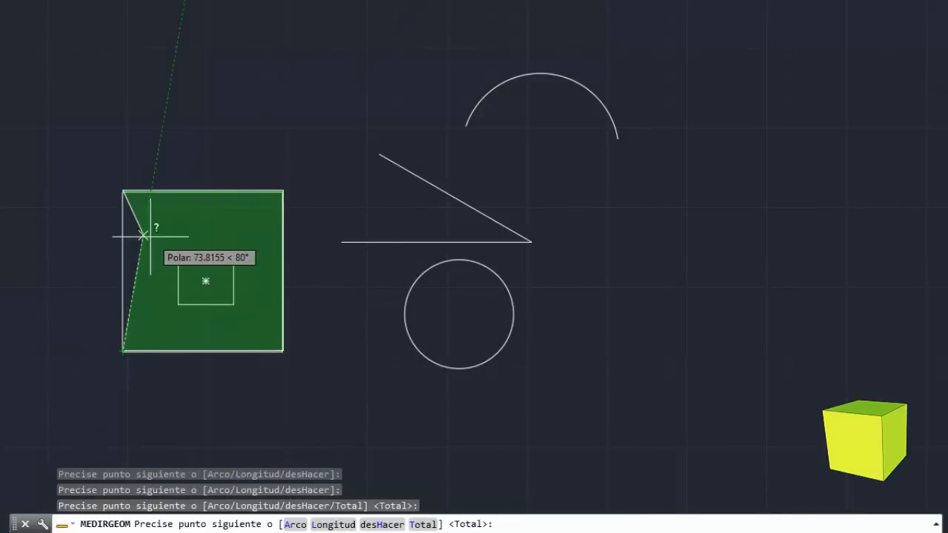
{"action": "key", "text": "Return"}
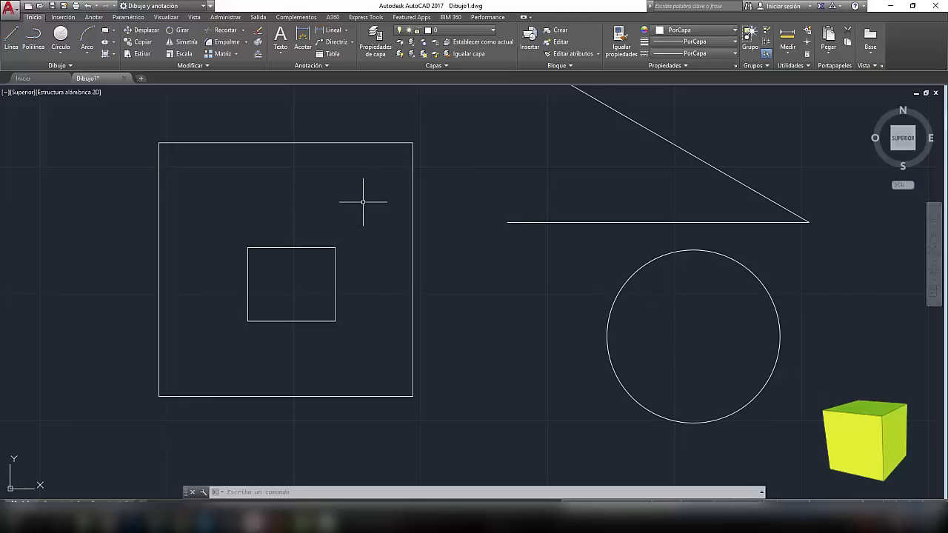
Restart MEDIRGEOM with the Área option and add the outer square's area in Añadir área mode by picking its four corners.
{"action": "key", "text": "Return"}
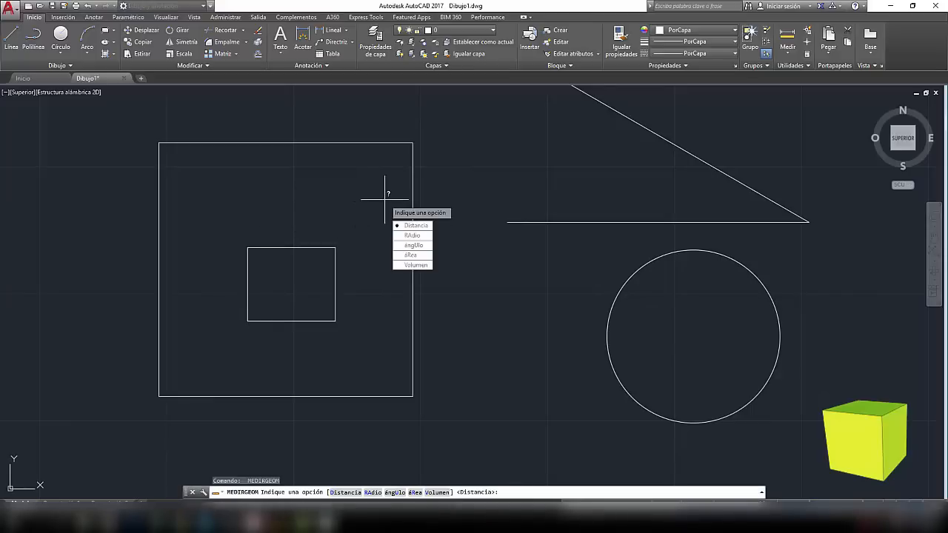
{"action": "left_click", "coordinate": [412, 257]}
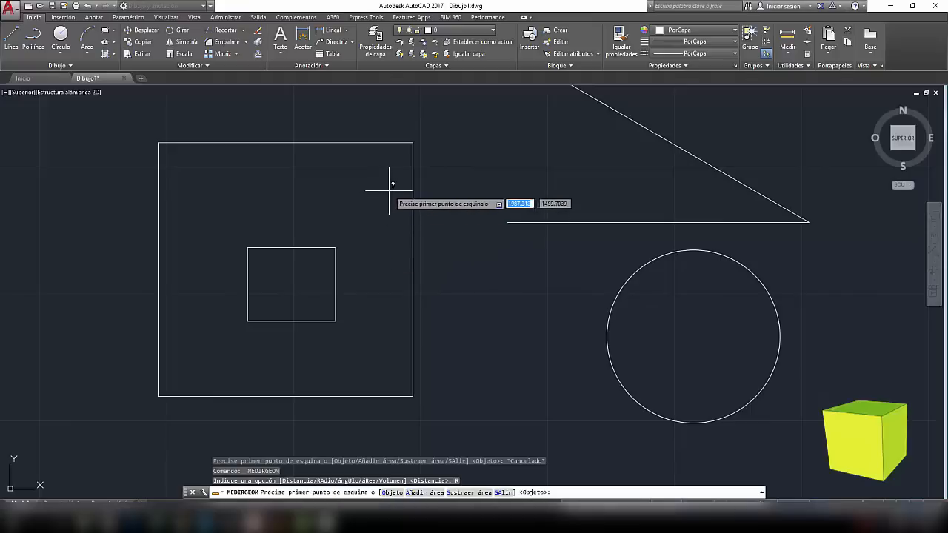
{"action": "left_click", "coordinate": [418, 493]}
{"action": "left_click", "coordinate": [160, 143]}
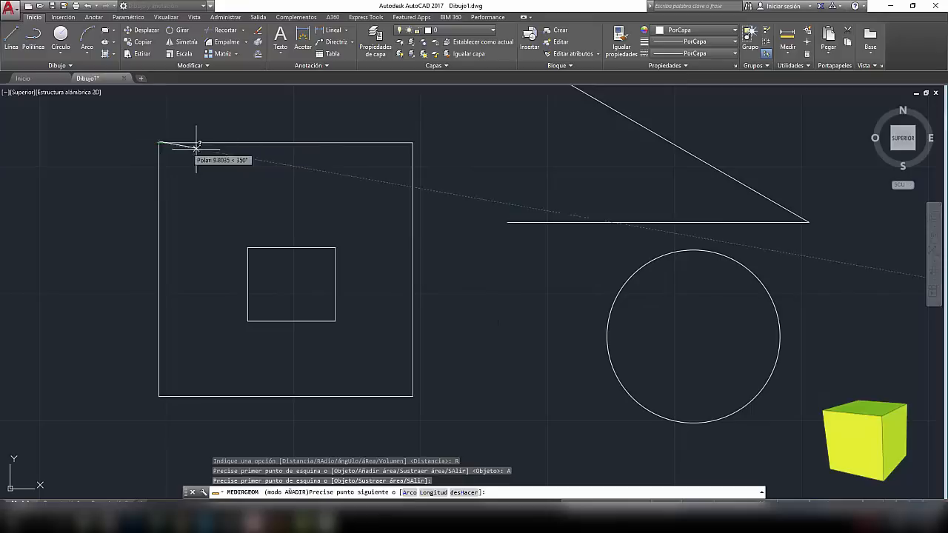
{"action": "left_click", "coordinate": [412, 143]}
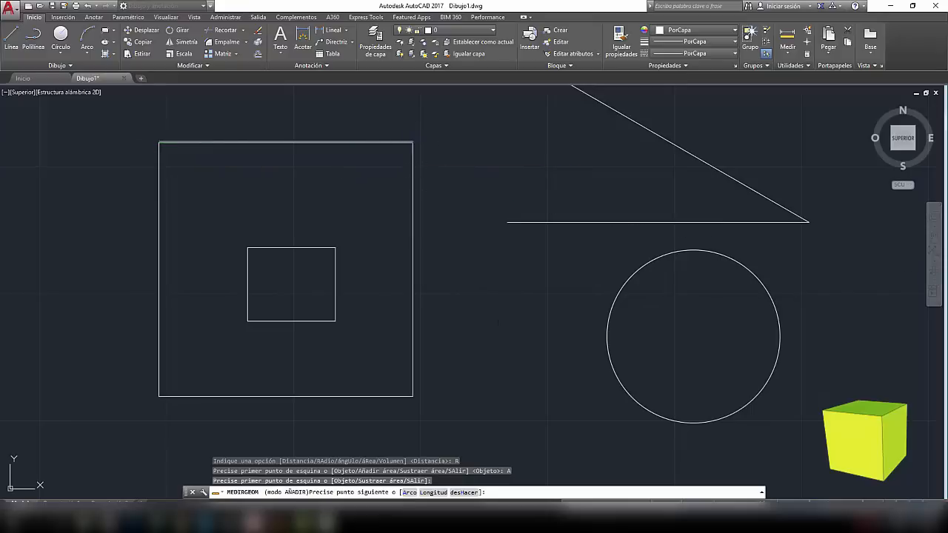
{"action": "left_click", "coordinate": [413, 395]}
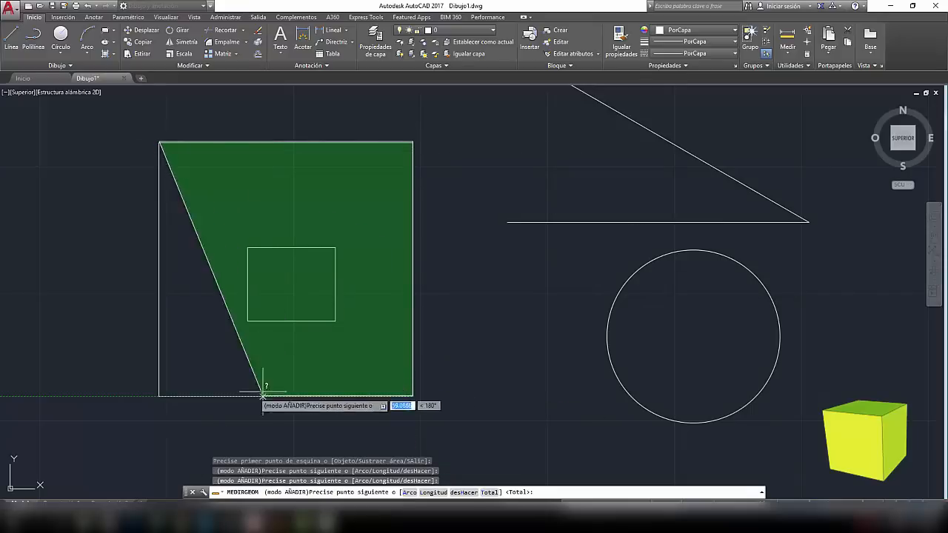
{"action": "left_click", "coordinate": [159, 395]}
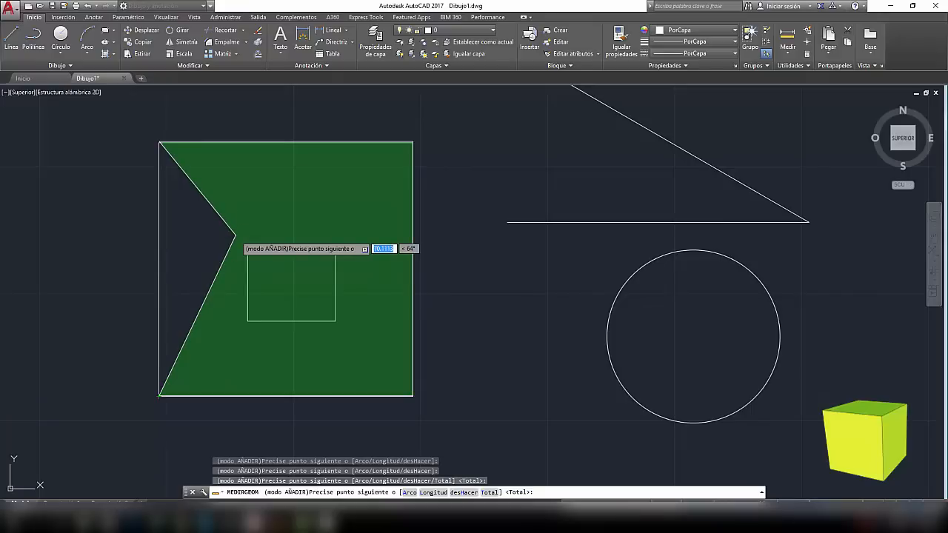
{"action": "key", "text": "Return"}
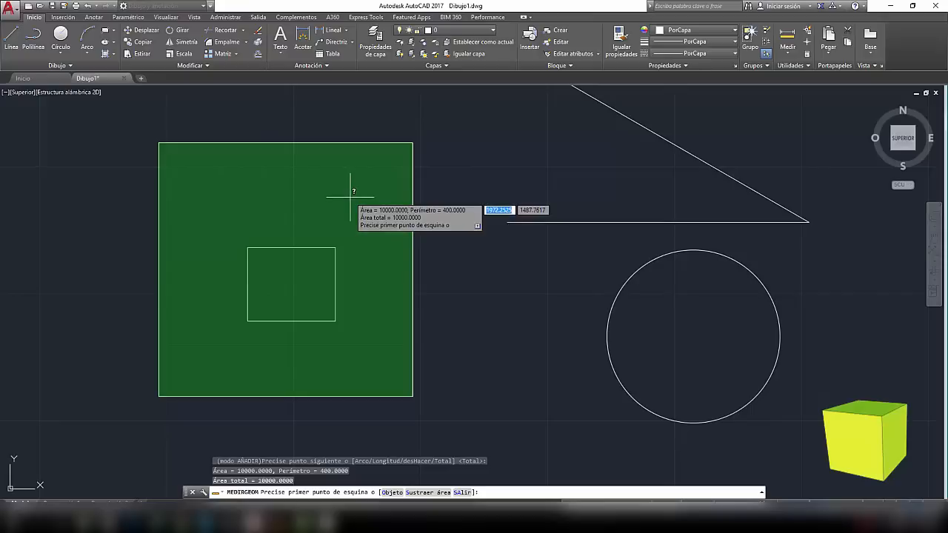
Subtract the inner rectangle's area in Sustraer área mode by picking its four corners, and end the measurement.
{"action": "left_click", "coordinate": [419, 493]}
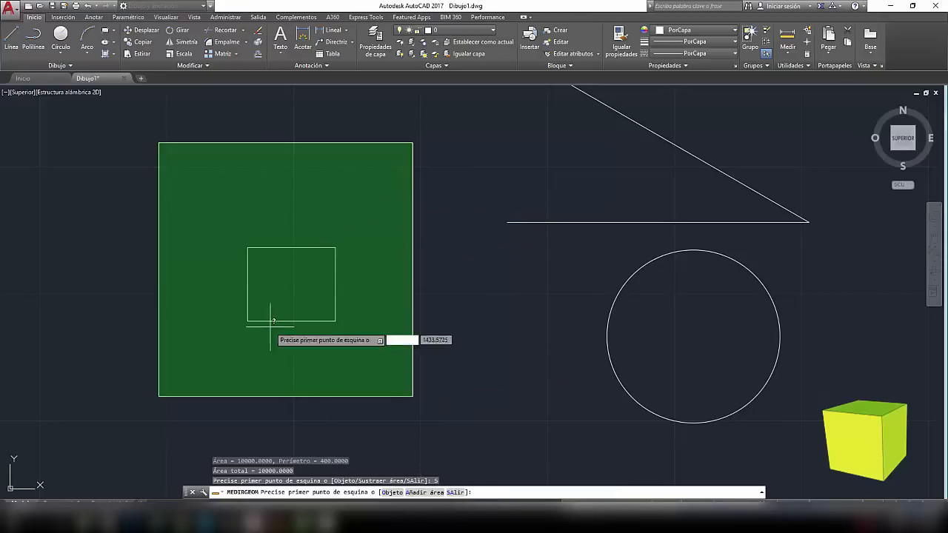
{"action": "left_click", "coordinate": [247, 247]}
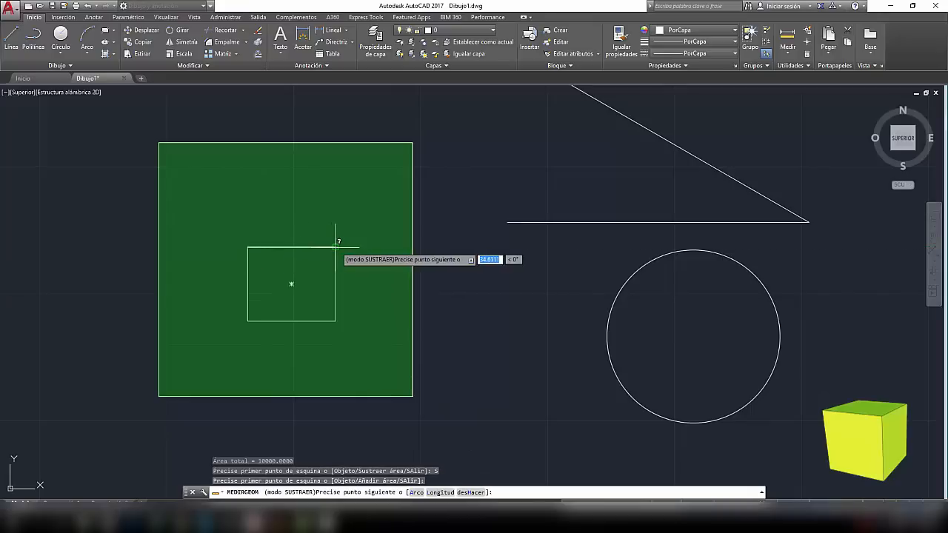
{"action": "left_click", "coordinate": [336, 247]}
{"action": "left_click", "coordinate": [336, 320]}
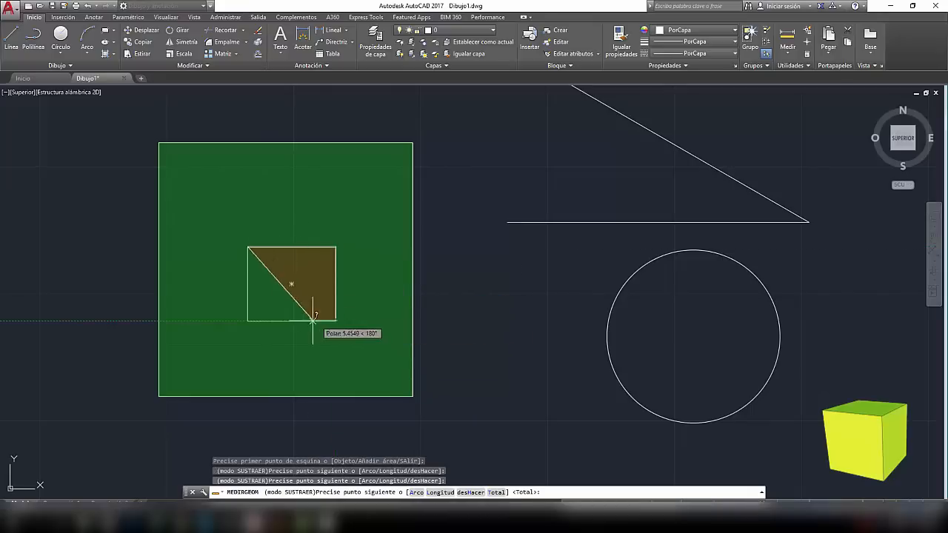
{"action": "left_click", "coordinate": [248, 321]}
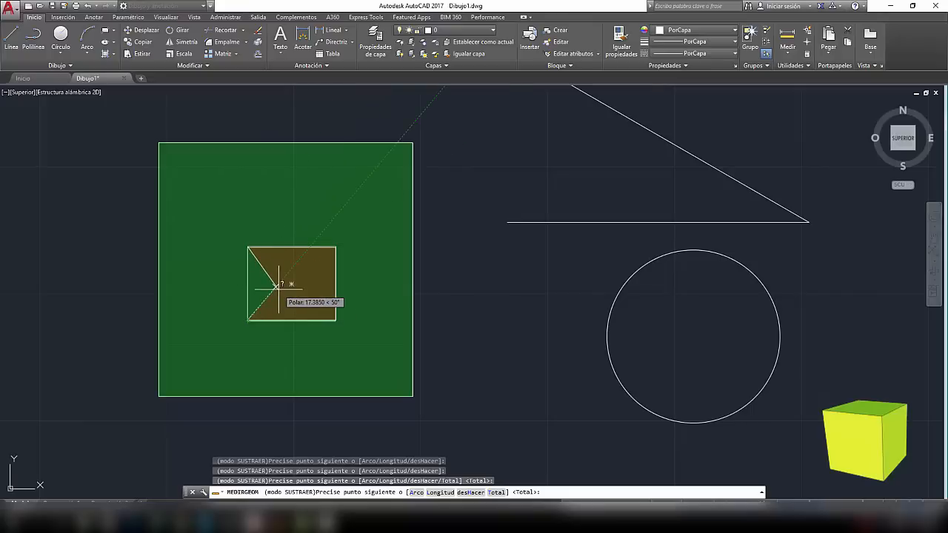
{"action": "key", "text": "Return"}
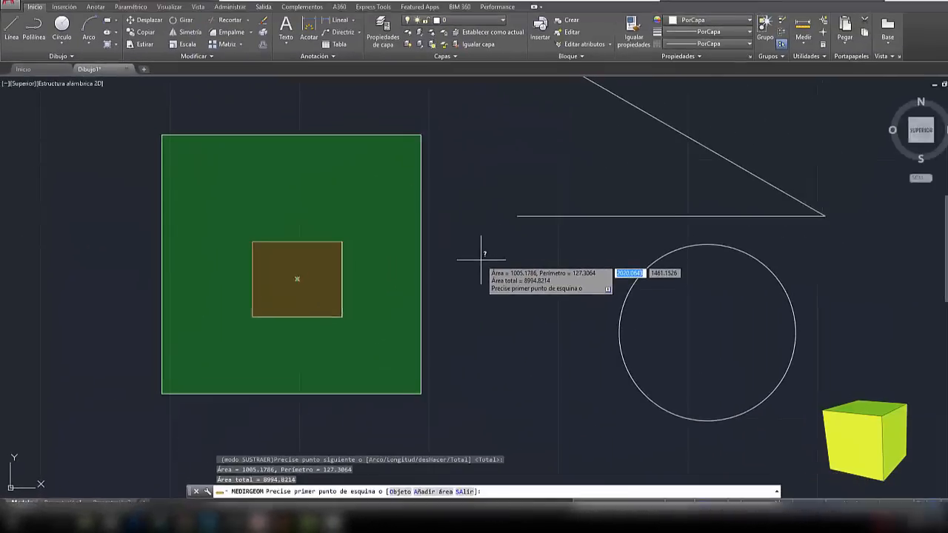
{"action": "key", "text": "Escape"}
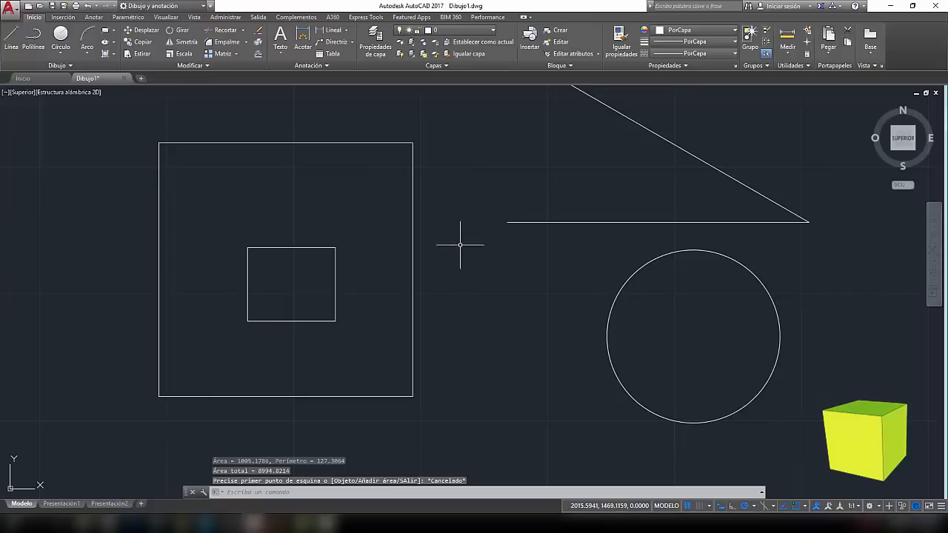
Start a new area measurement with the Área measuring tool and add the outer square corner by corner in Añadir área mode.
{"action": "left_click", "coordinate": [791, 59]}
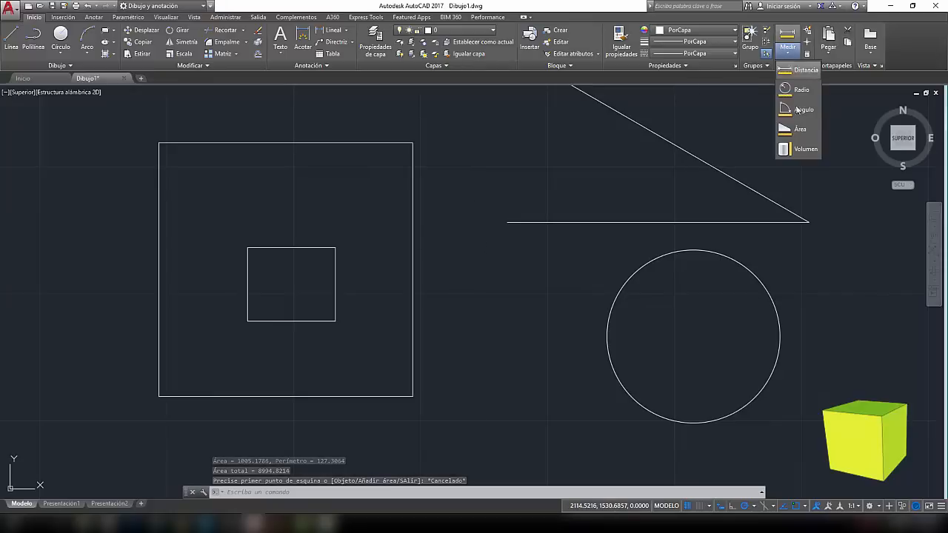
{"action": "left_click", "coordinate": [797, 129]}
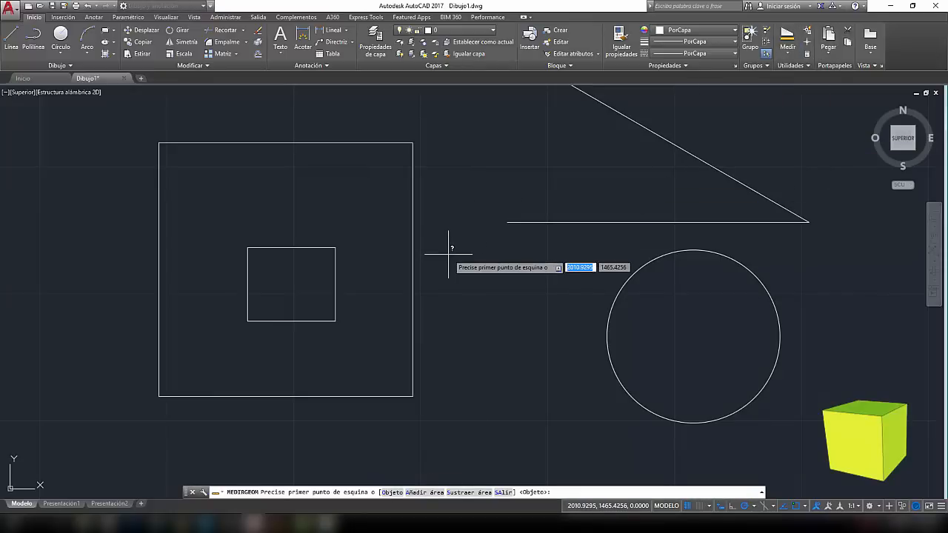
{"action": "type", "text": "a"}
{"action": "key", "text": "Return"}
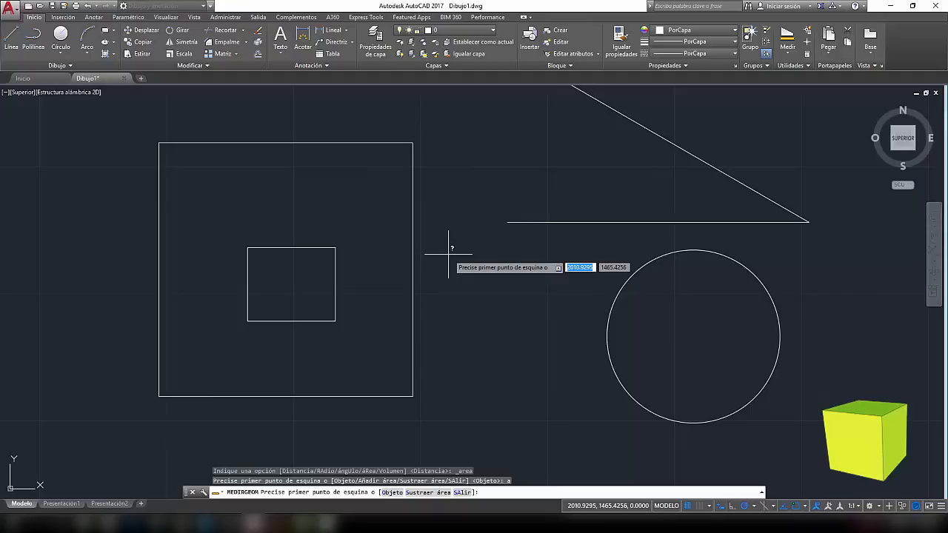
{"action": "left_click", "coordinate": [159, 142]}
{"action": "left_click", "coordinate": [412, 142]}
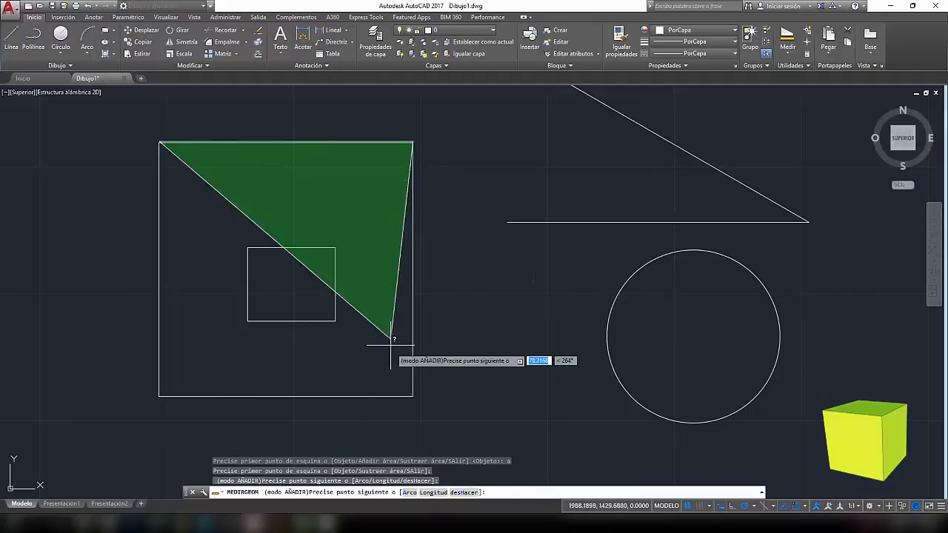
{"action": "left_click", "coordinate": [412, 395]}
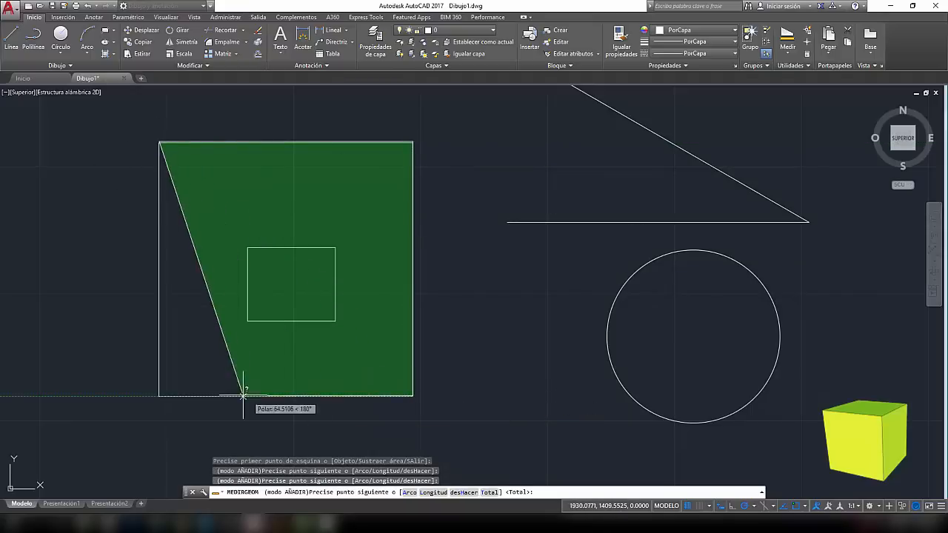
{"action": "left_click", "coordinate": [159, 396]}
{"action": "key", "text": "Return"}
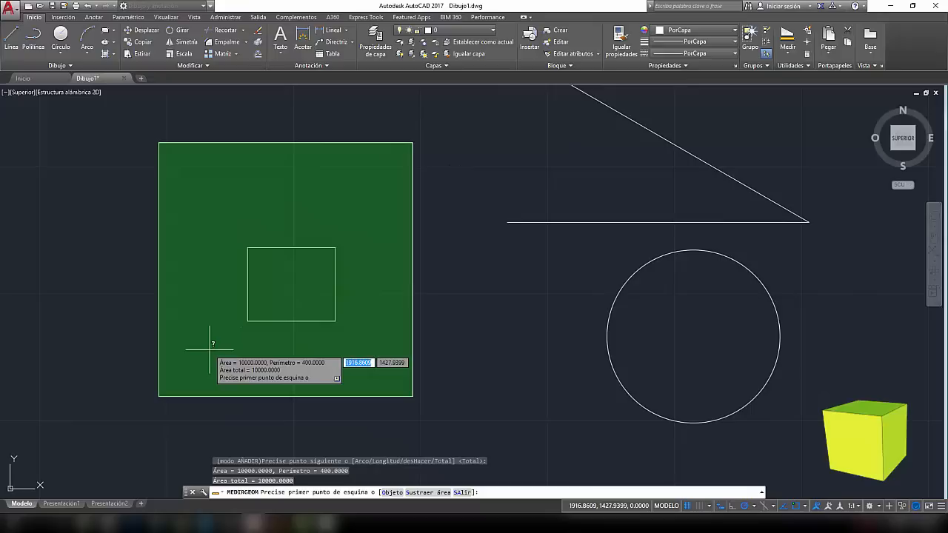
Subtract the inner rectangle from the total in Sustraer área mode by picking its four corners clockwise, and end the area measurement.
{"action": "type", "text": "s"}
{"action": "key", "text": "Return"}
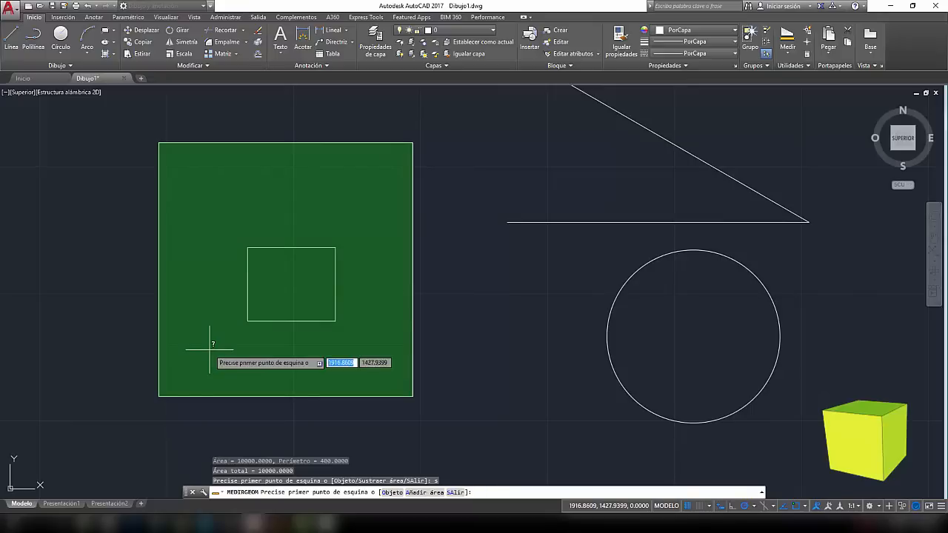
{"action": "left_click", "coordinate": [247, 248]}
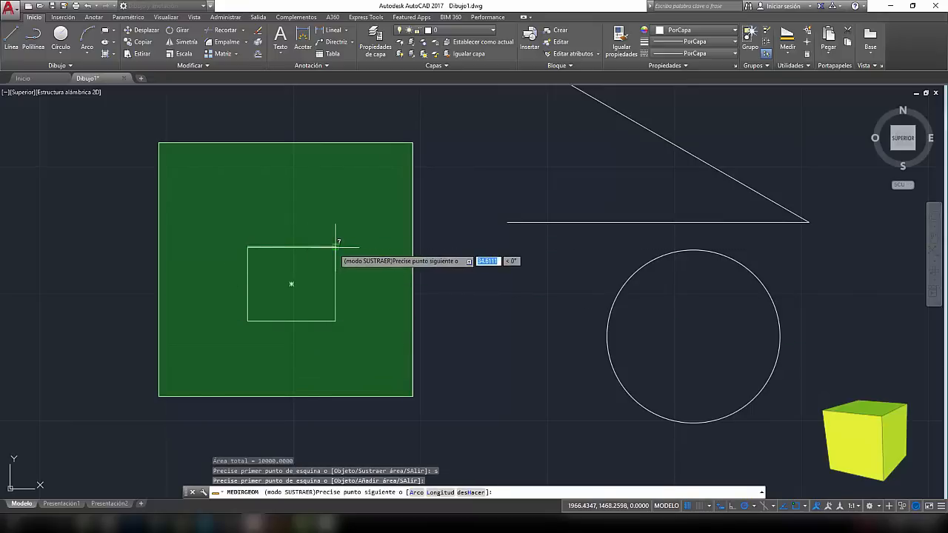
{"action": "left_click", "coordinate": [336, 248]}
{"action": "left_click", "coordinate": [335, 320]}
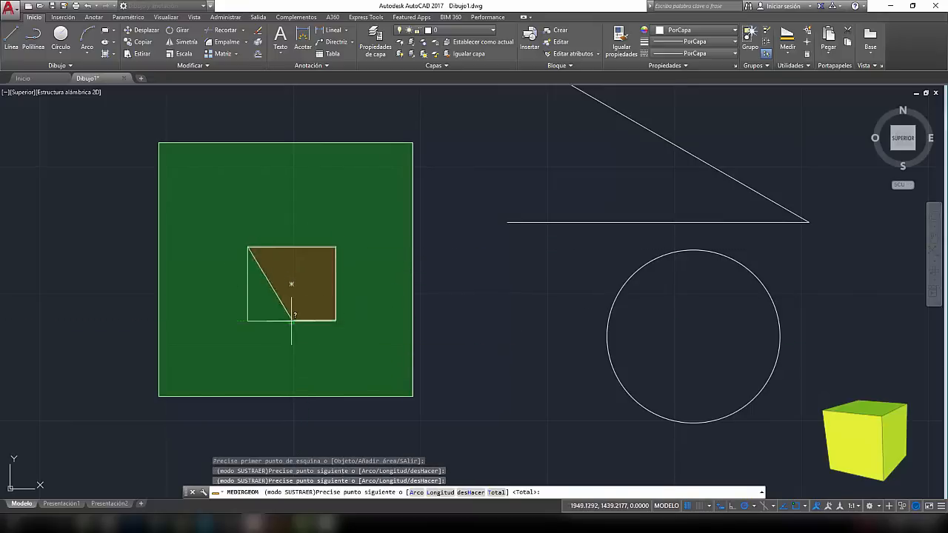
{"action": "left_click", "coordinate": [248, 321]}
{"action": "key", "text": "Return"}
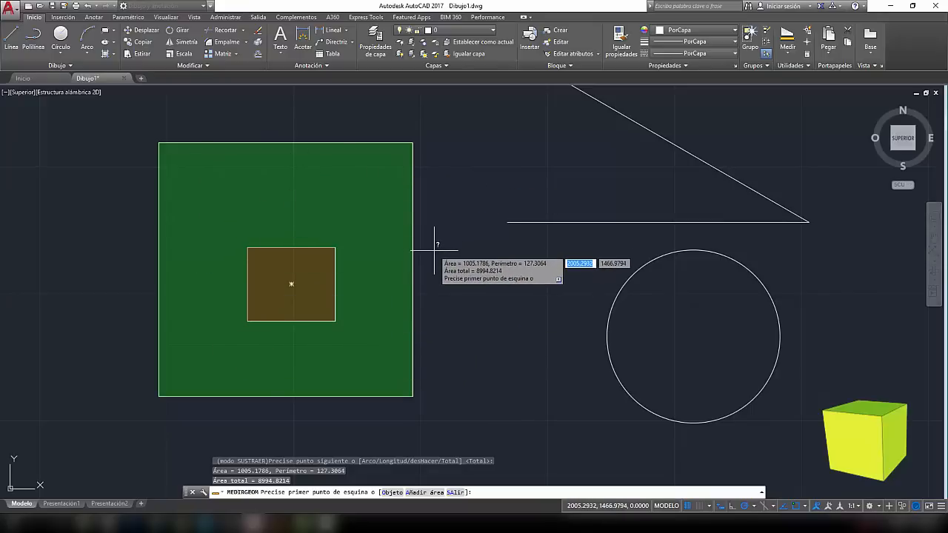
{"action": "key", "text": "Escape"}
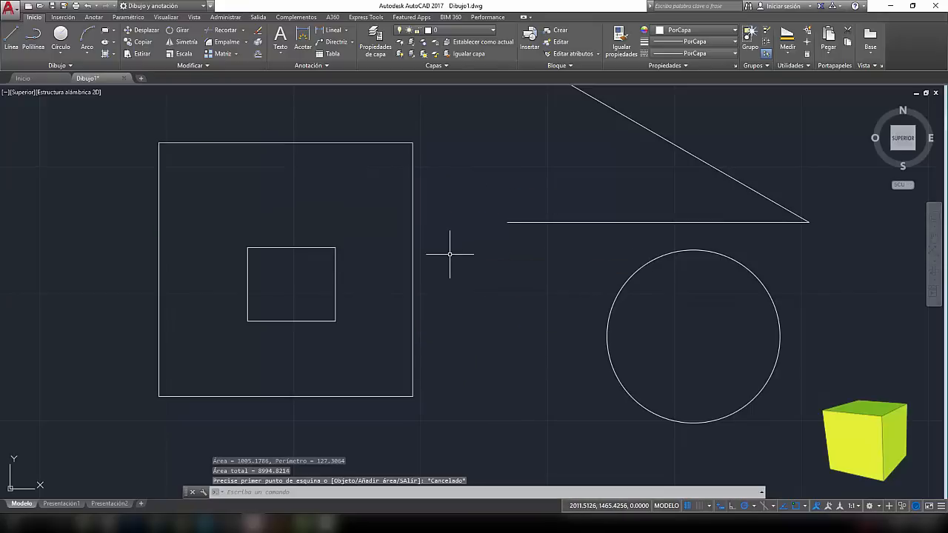
Measure a volume from the circle with the Volumen measuring tool, using the Objeto option and a height of 1.
{"action": "left_click", "coordinate": [787, 50]}
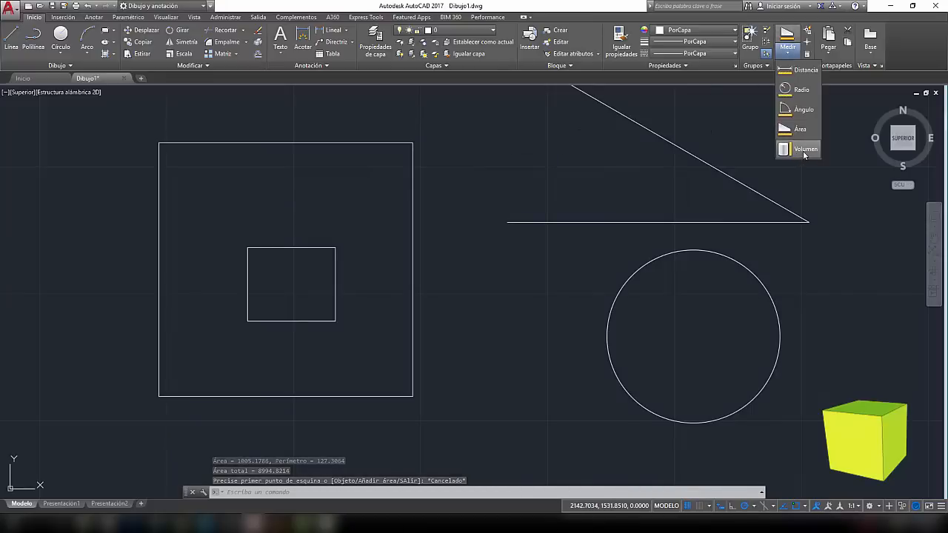
{"action": "left_click", "coordinate": [798, 151]}
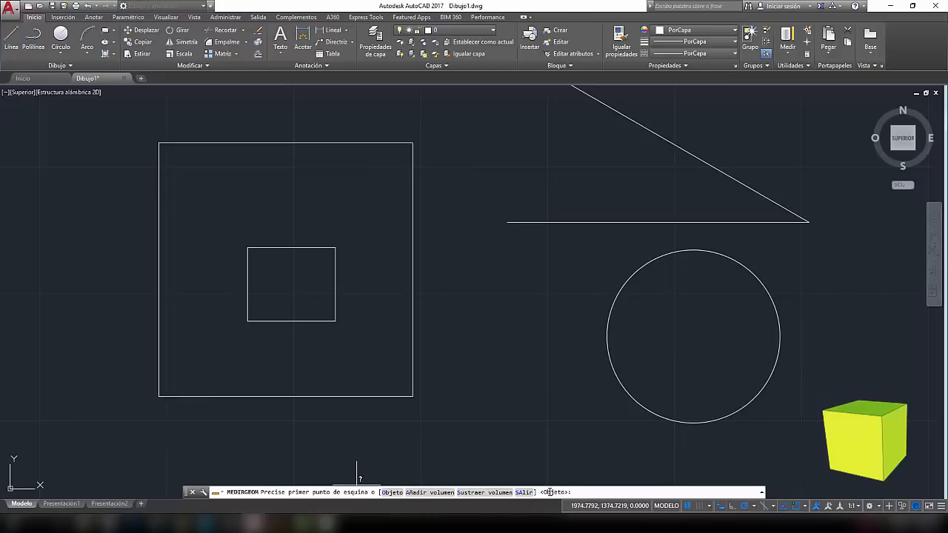
{"action": "left_click", "coordinate": [391, 492]}
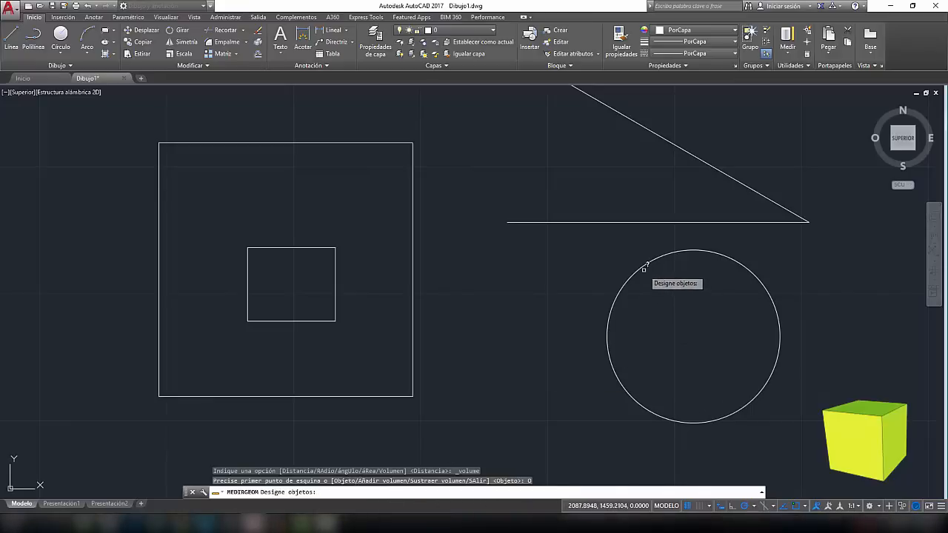
{"action": "left_click", "coordinate": [643, 266]}
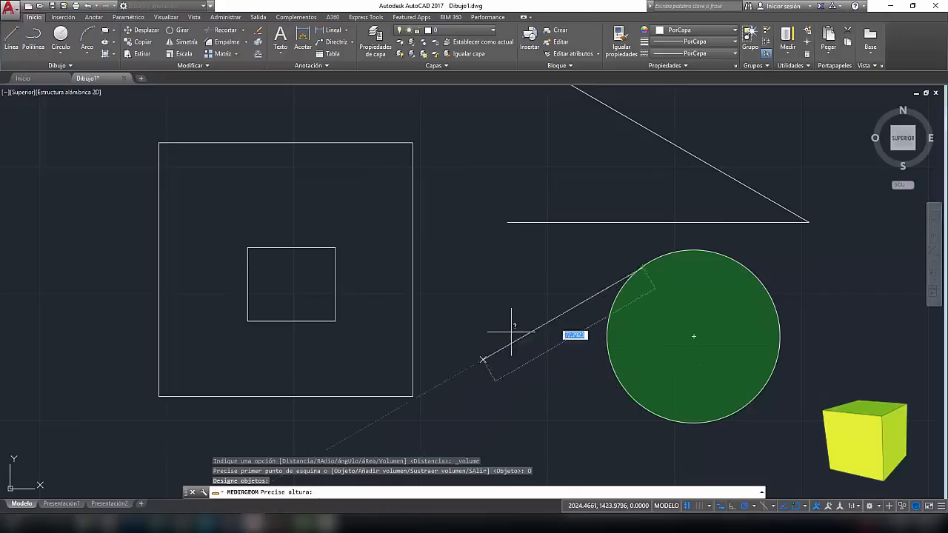
{"action": "type", "text": "1"}
{"action": "key", "text": "Return"}
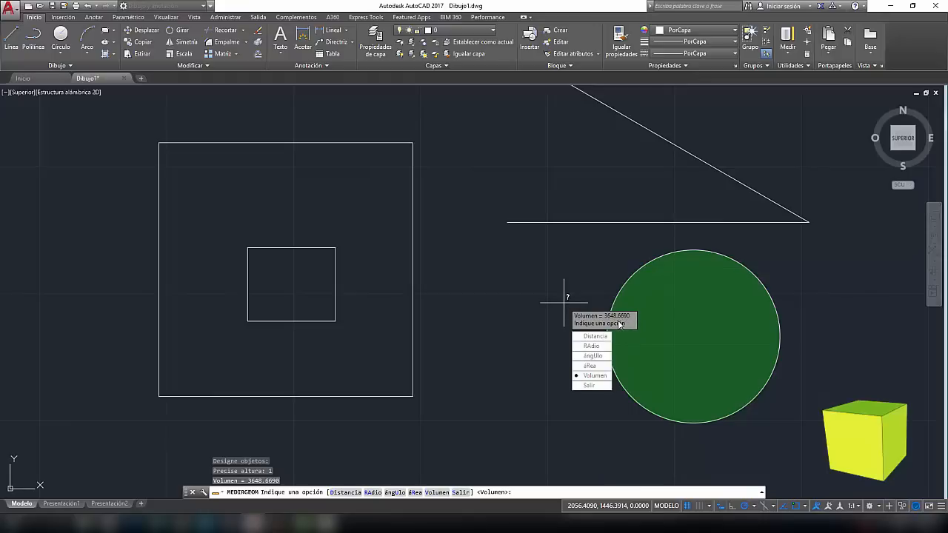
Measure another volume by picking the outer square's four corners with a height of 100, and exit the measurement.
{"action": "left_click", "coordinate": [594, 377]}
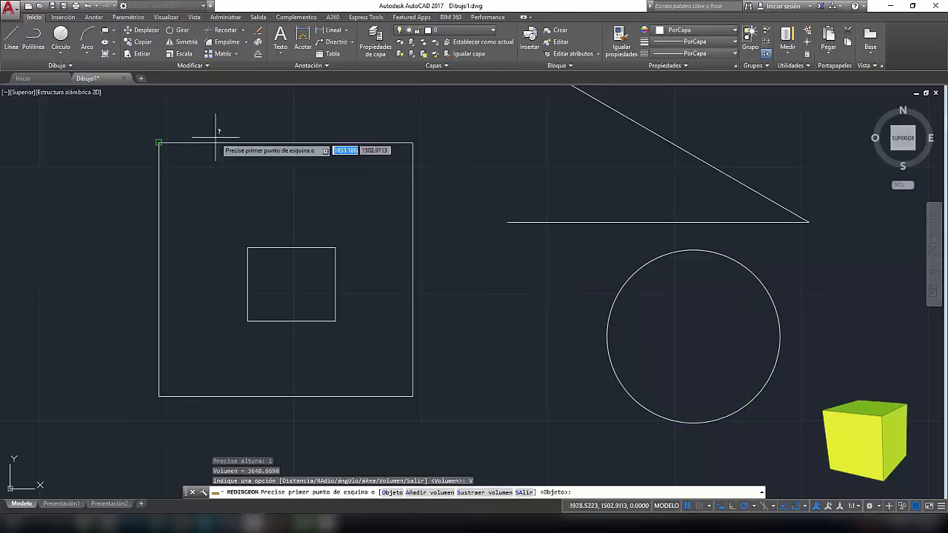
{"action": "left_click", "coordinate": [158, 142]}
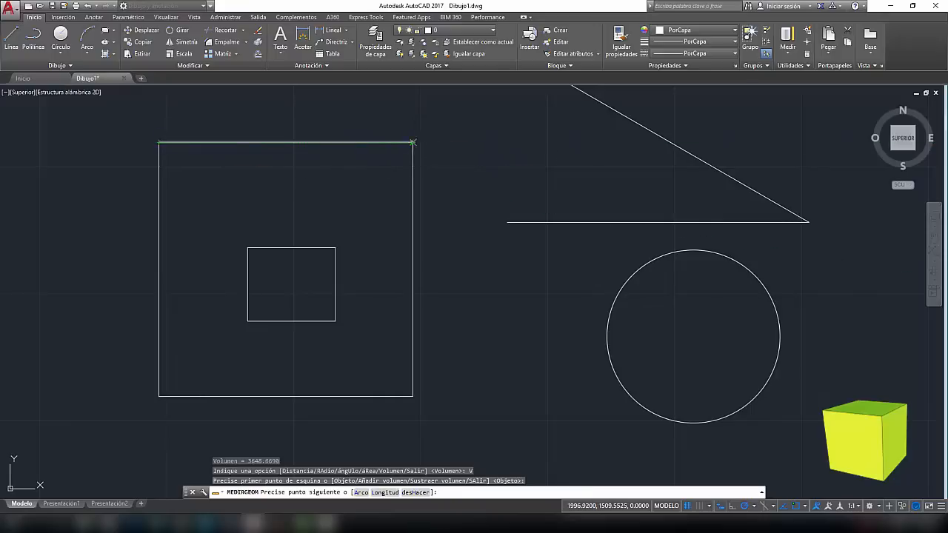
{"action": "left_click", "coordinate": [412, 143]}
{"action": "left_click", "coordinate": [413, 396]}
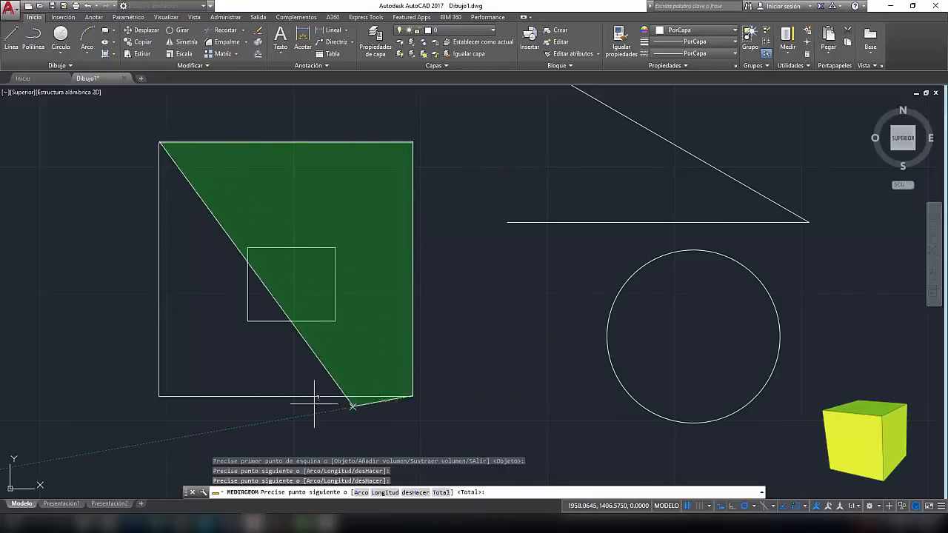
{"action": "left_click", "coordinate": [158, 396]}
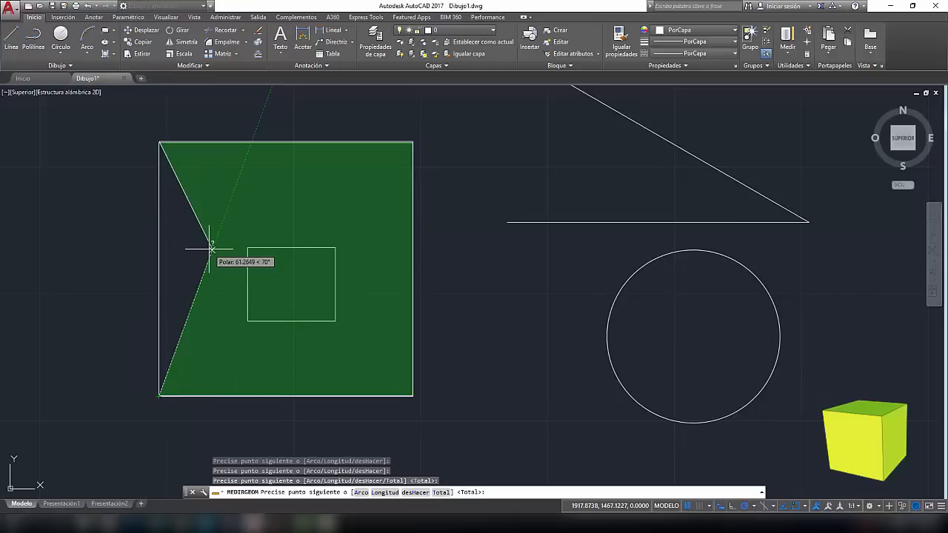
{"action": "key", "text": "Return"}
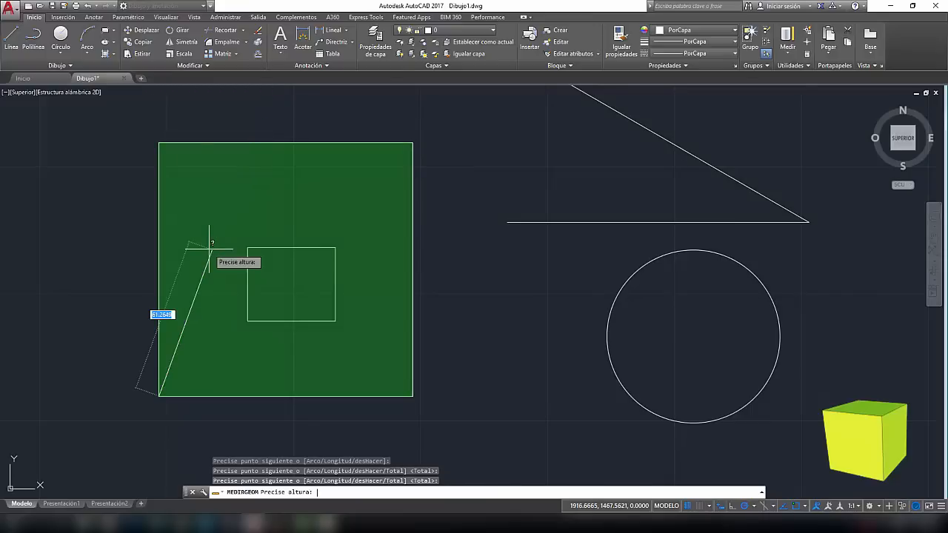
{"action": "key", "text": "BackSpace"}
{"action": "key", "text": "Return"}
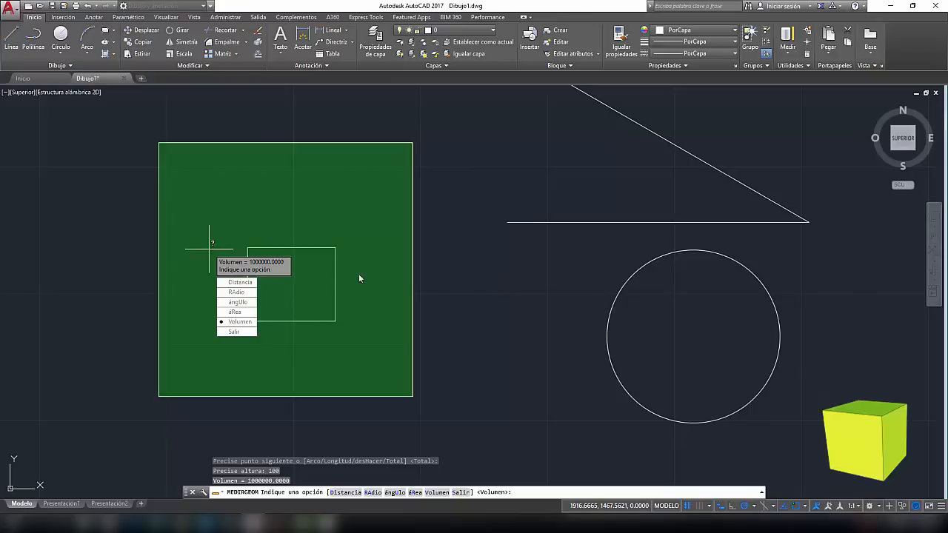
{"action": "left_click", "coordinate": [234, 332]}
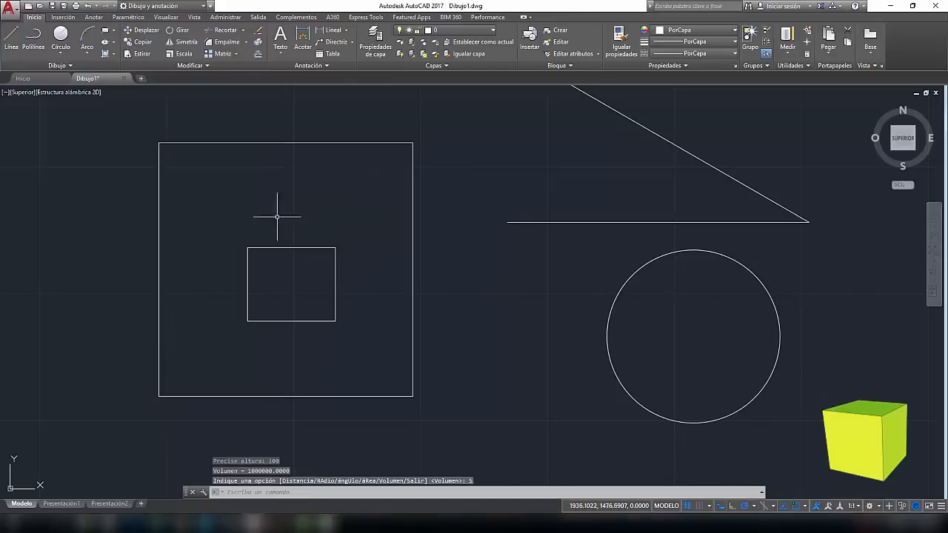
Start a new distance measurement with the Distancia measuring tool.
{"action": "left_click", "coordinate": [793, 57]}
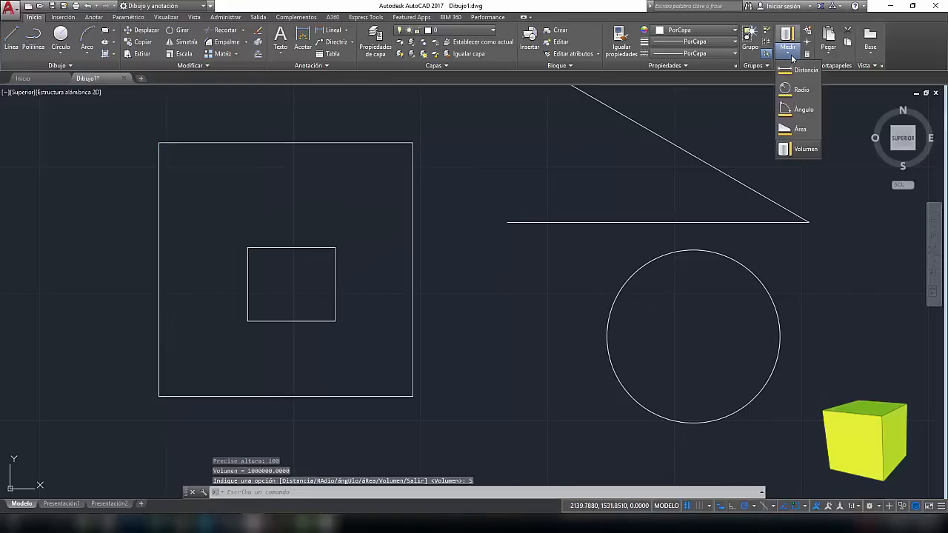
{"action": "left_click", "coordinate": [796, 70]}
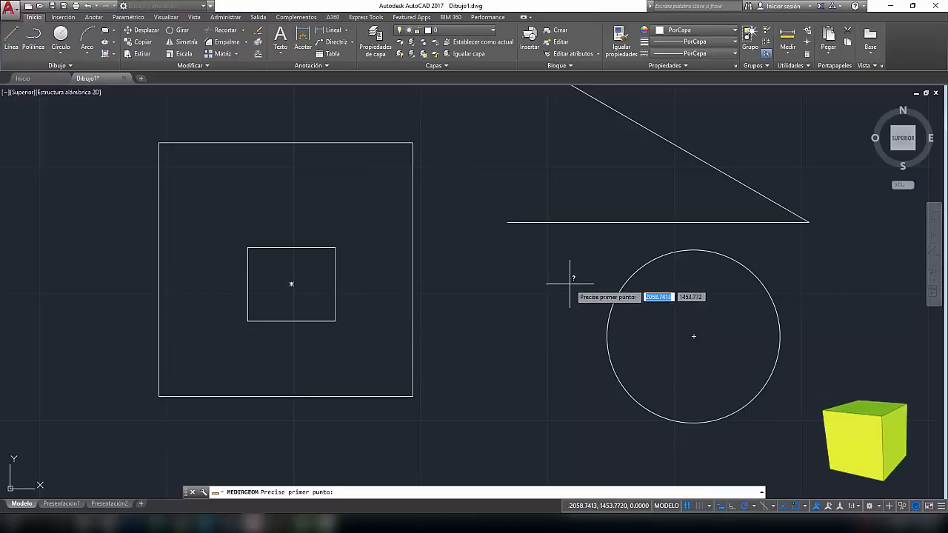
{"action": "scroll", "coordinate": [519, 281], "scroll_direction": "down", "scroll_amount": 2}
{"action": "middle_click_drag", "start_coordinate": [518, 279], "coordinate": [463, 322]}
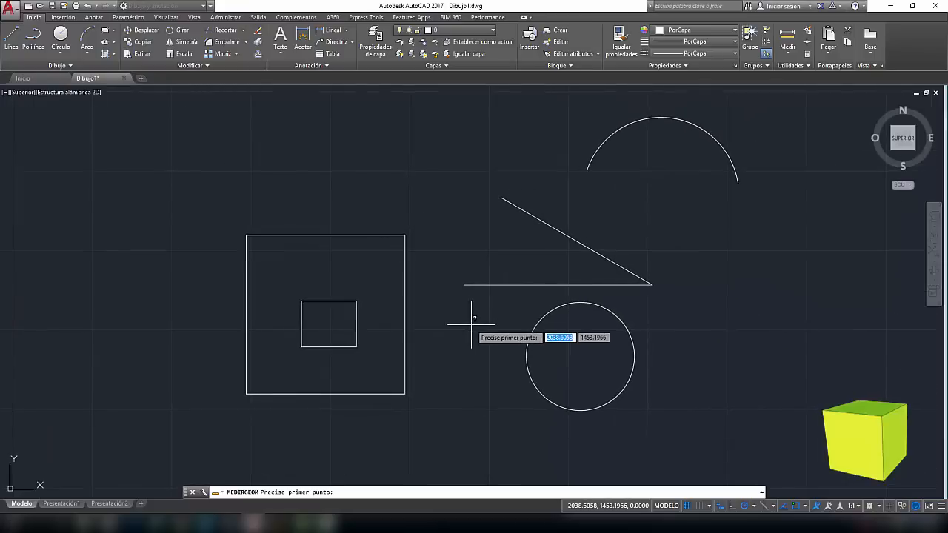